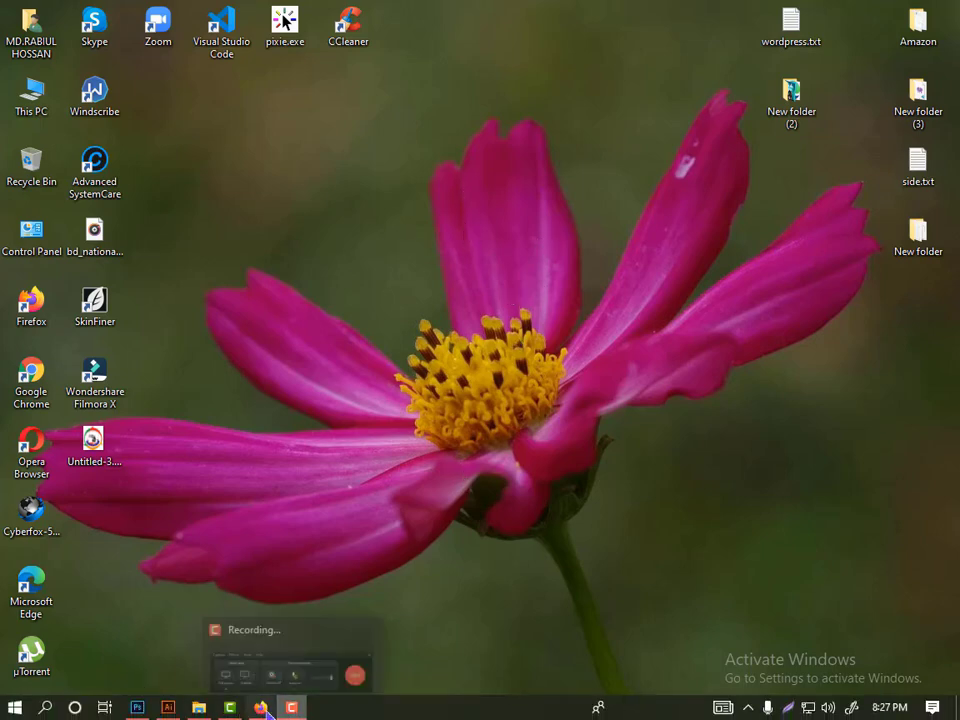
Search Google for 'logo' from the Firefox address bar.
{"action": "left_click", "coordinate": [256, 710]}
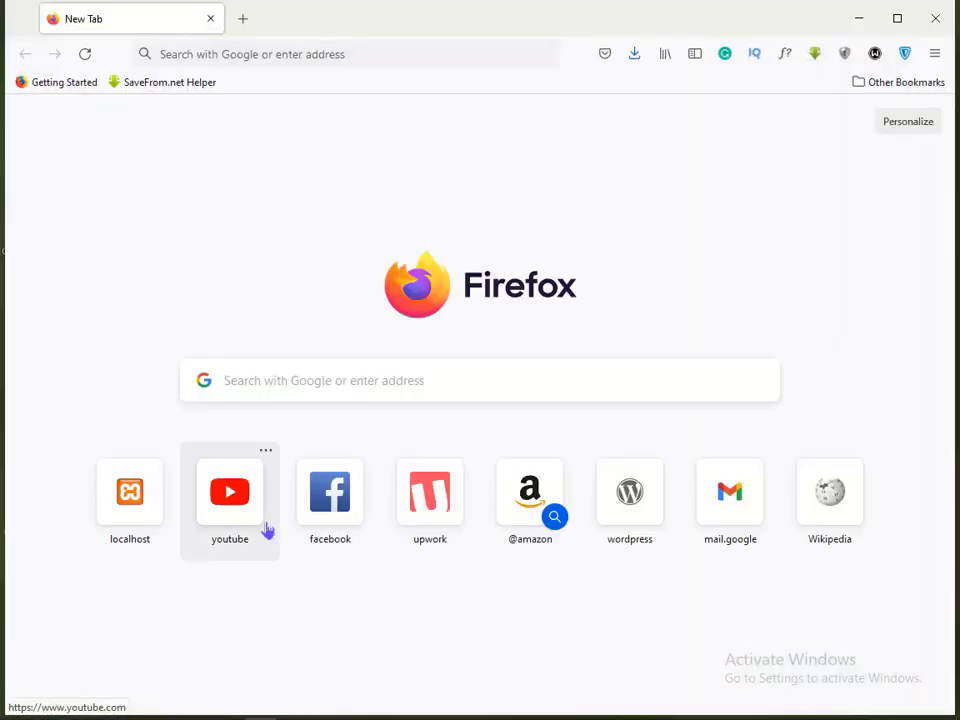
{"action": "left_click", "coordinate": [210, 53]}
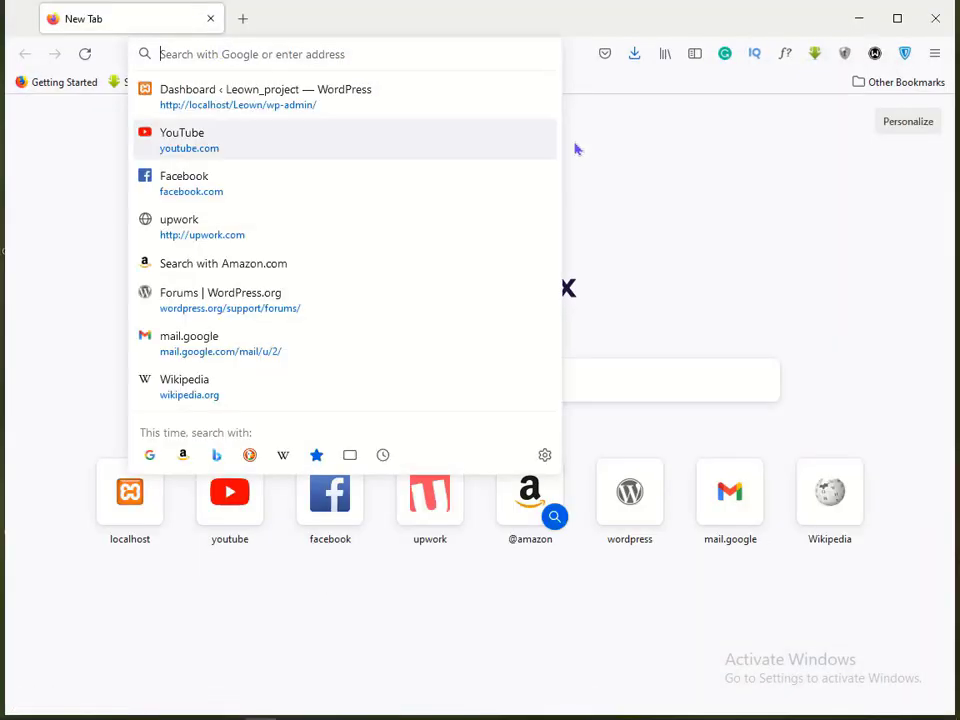
{"action": "type", "text": "log"}
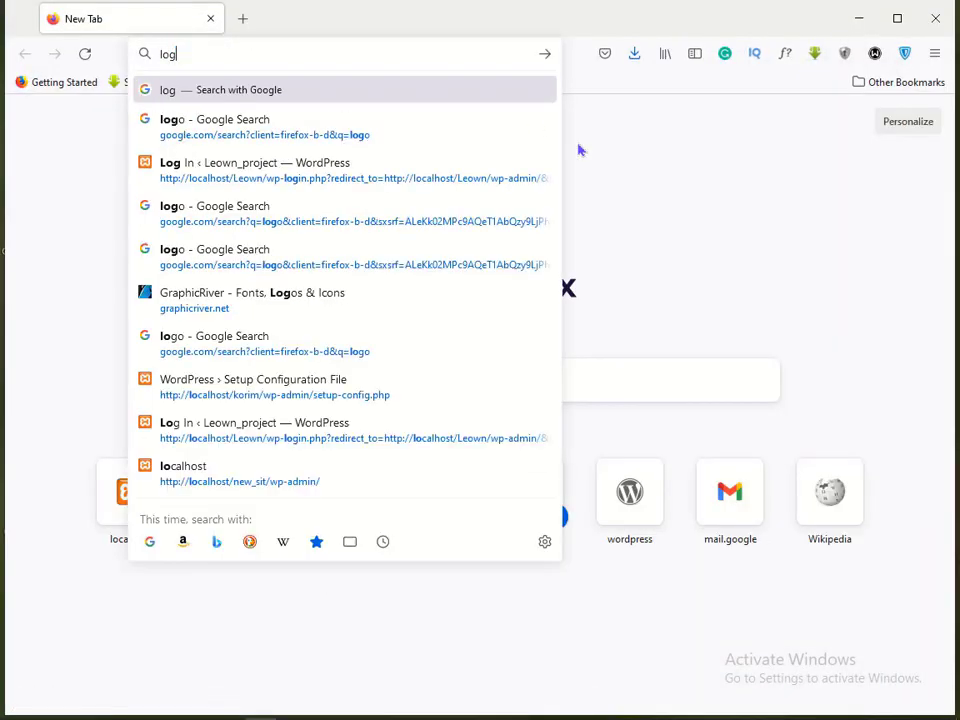
{"action": "type", "text": "o"}
{"action": "key", "text": "Return"}
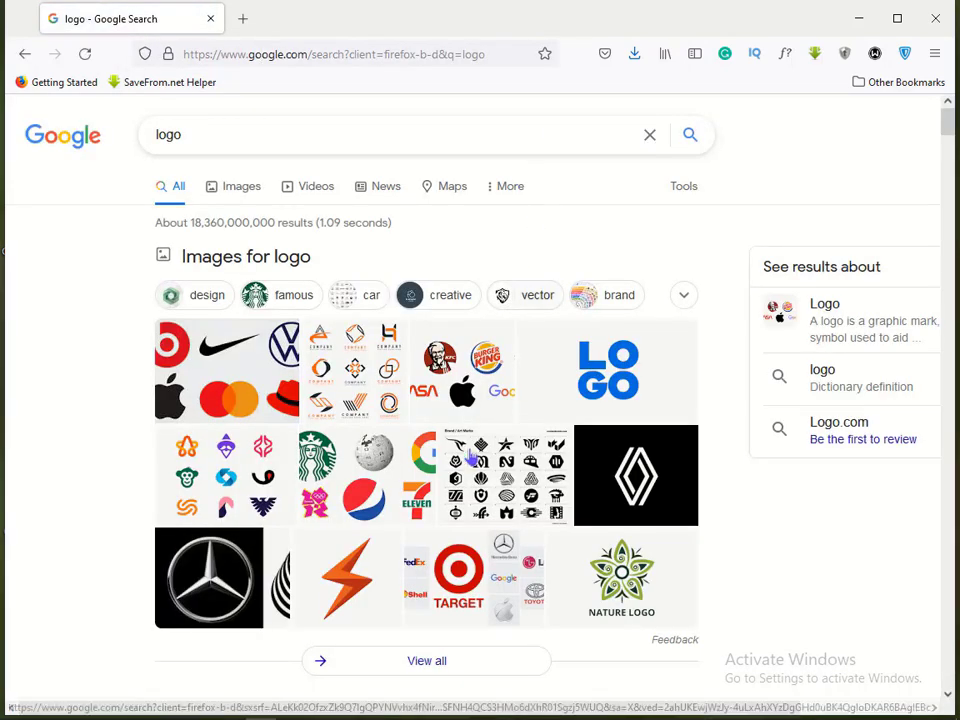
Show image results for 'logo' and preview the orange lightning-bolt logo.
{"action": "left_click", "coordinate": [240, 186]}
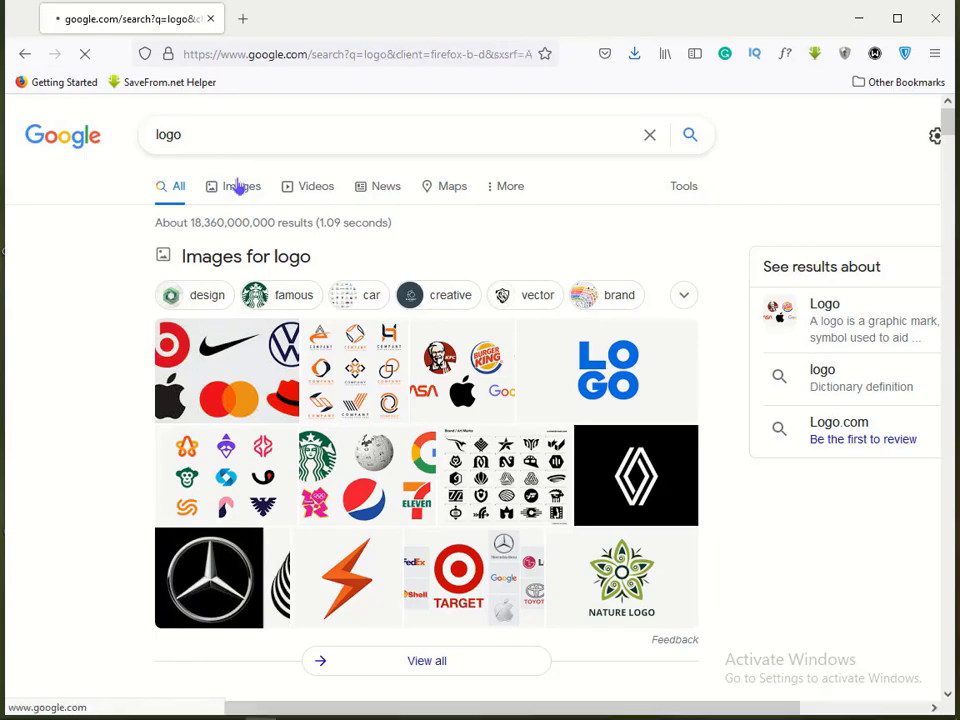
{"action": "scroll", "coordinate": [484, 481], "scroll_direction": "down", "scroll_amount": 3}
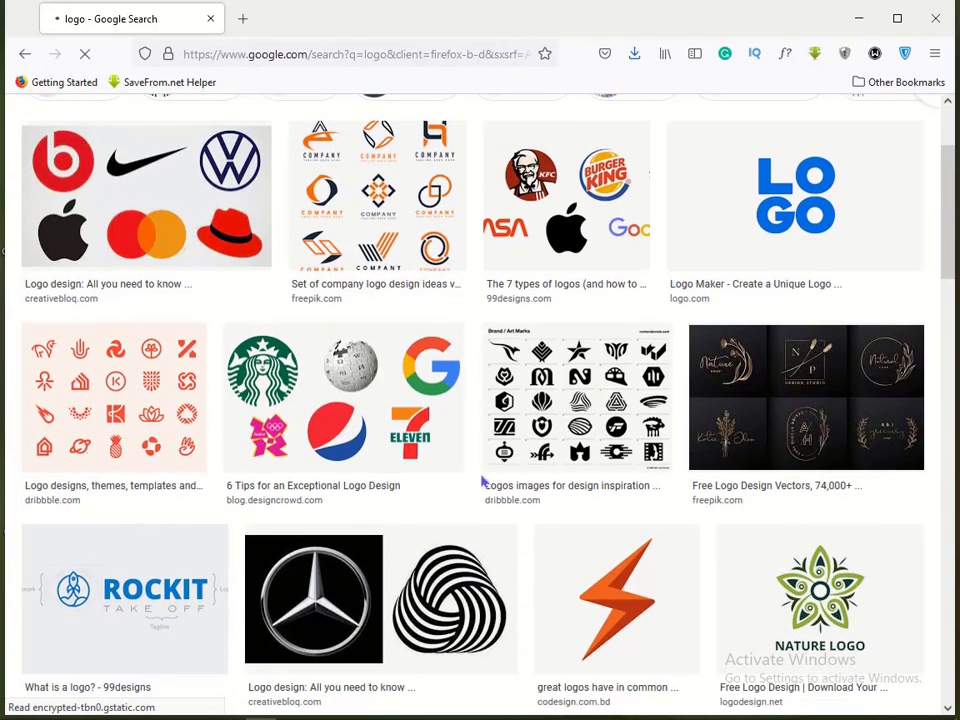
{"action": "scroll", "coordinate": [484, 480], "scroll_direction": "down", "scroll_amount": 1}
{"action": "scroll", "coordinate": [490, 375], "scroll_direction": "down", "scroll_amount": 1}
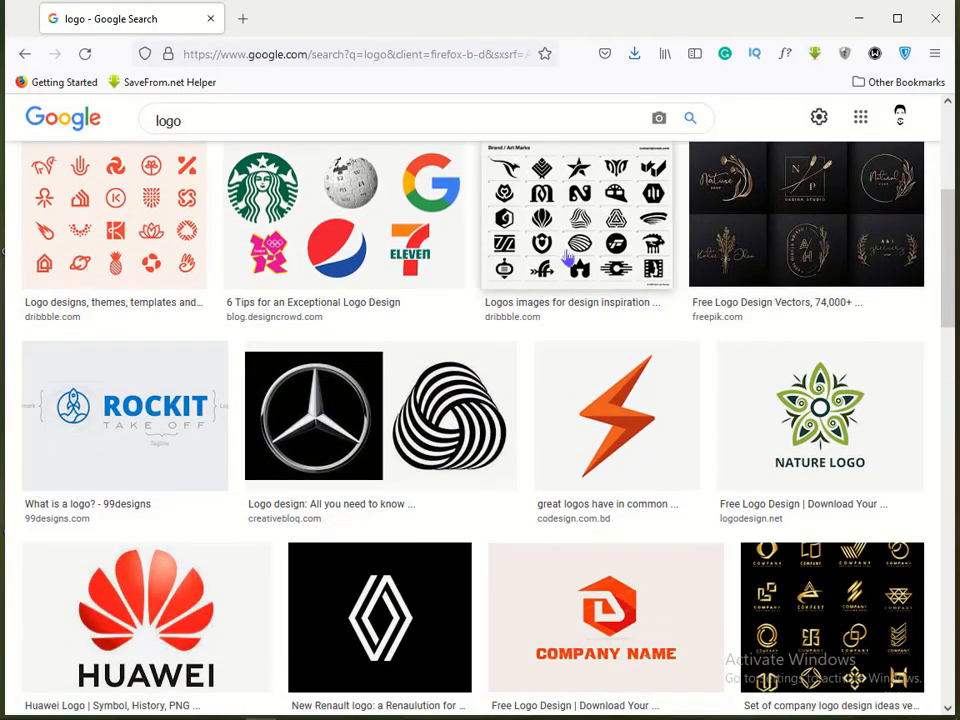
{"action": "scroll", "coordinate": [379, 419], "scroll_direction": "up", "scroll_amount": 1}
{"action": "scroll", "coordinate": [379, 419], "scroll_direction": "up", "scroll_amount": 3}
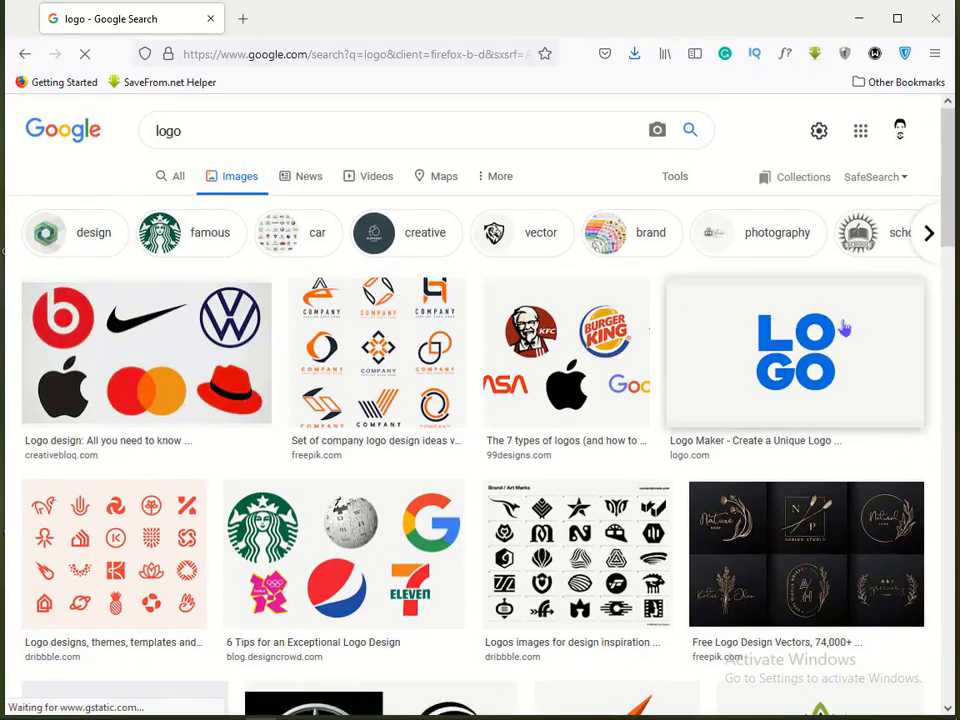
{"action": "scroll", "coordinate": [561, 443], "scroll_direction": "down", "scroll_amount": 2}
{"action": "scroll", "coordinate": [535, 455], "scroll_direction": "down", "scroll_amount": 1}
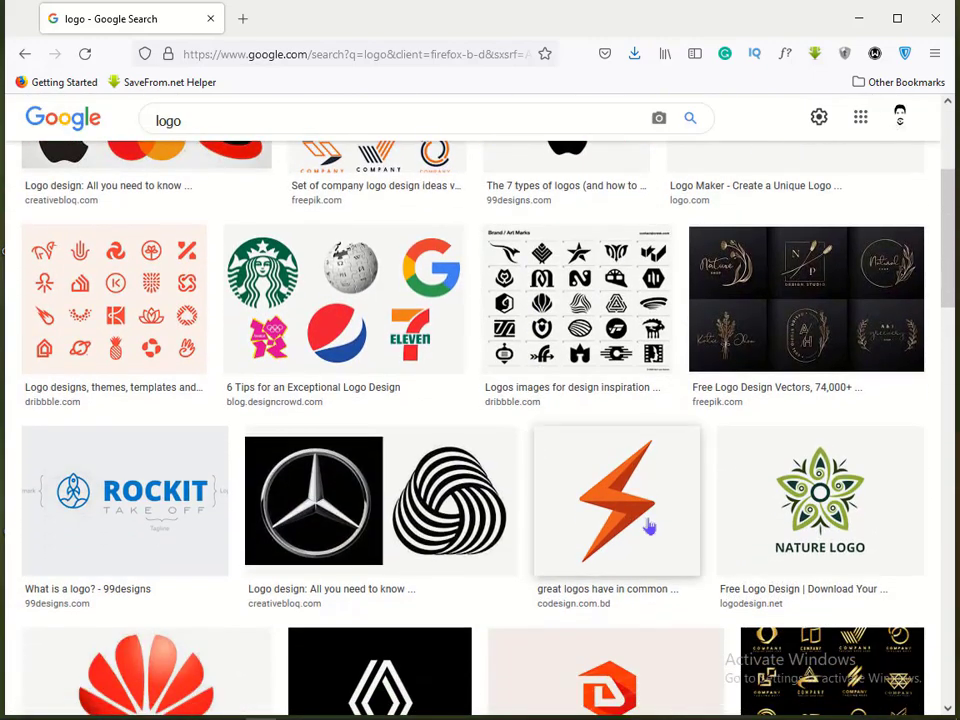
{"action": "left_click", "coordinate": [647, 525]}
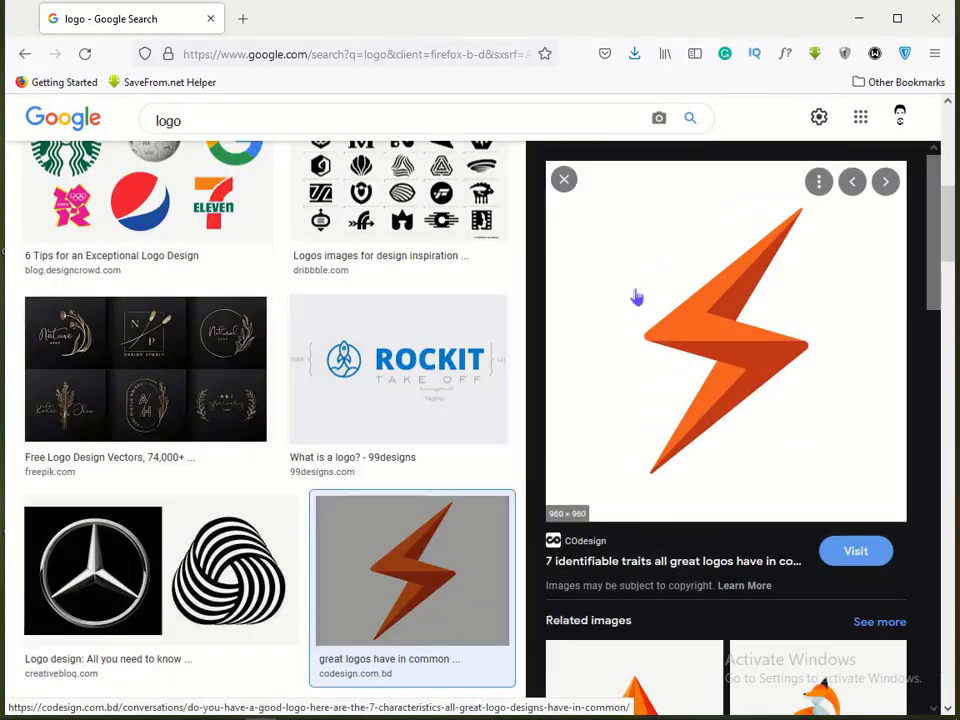
Save the bolt image to the Desktop as Sprint-logo-design-Codesign-agency.png and minimize Firefox.
{"action": "right_click", "coordinate": [636, 297]}
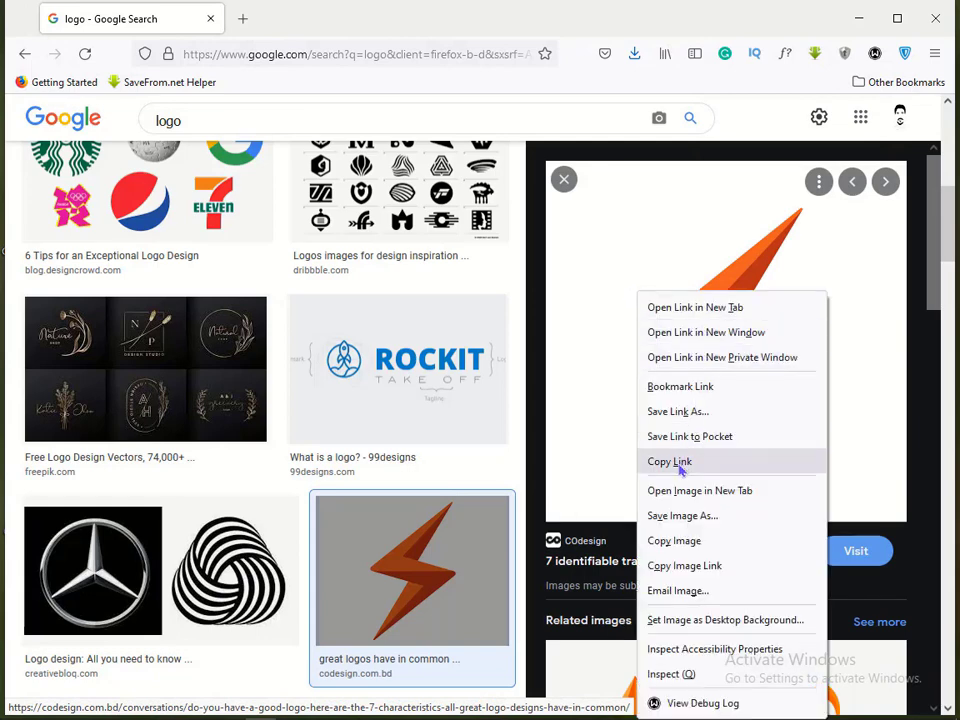
{"action": "left_click", "coordinate": [676, 516]}
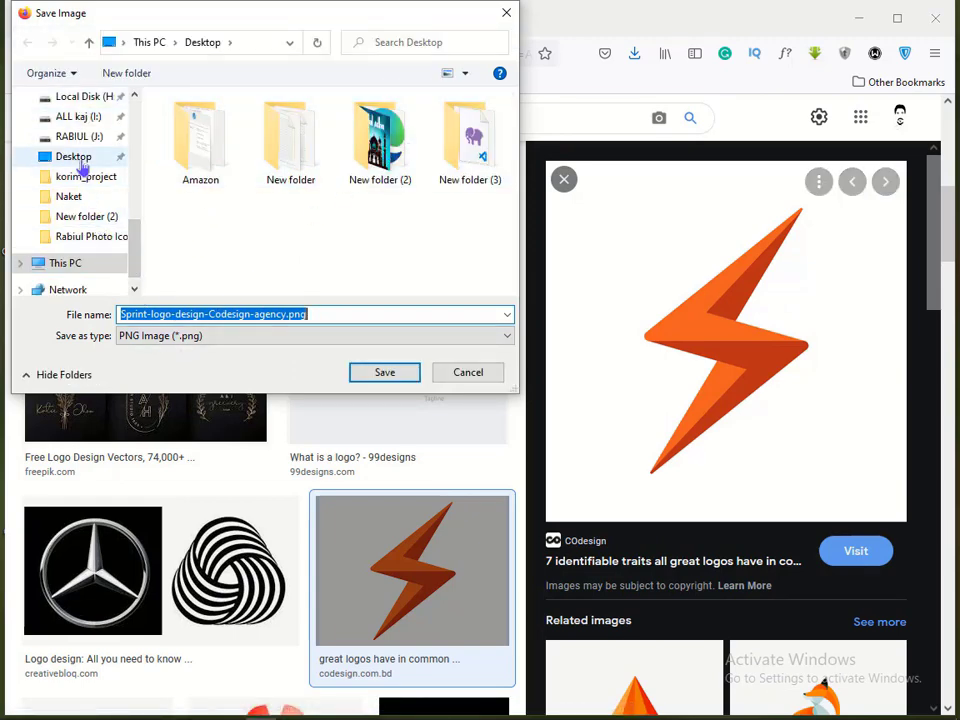
{"action": "left_click", "coordinate": [76, 157]}
{"action": "left_click", "coordinate": [403, 380]}
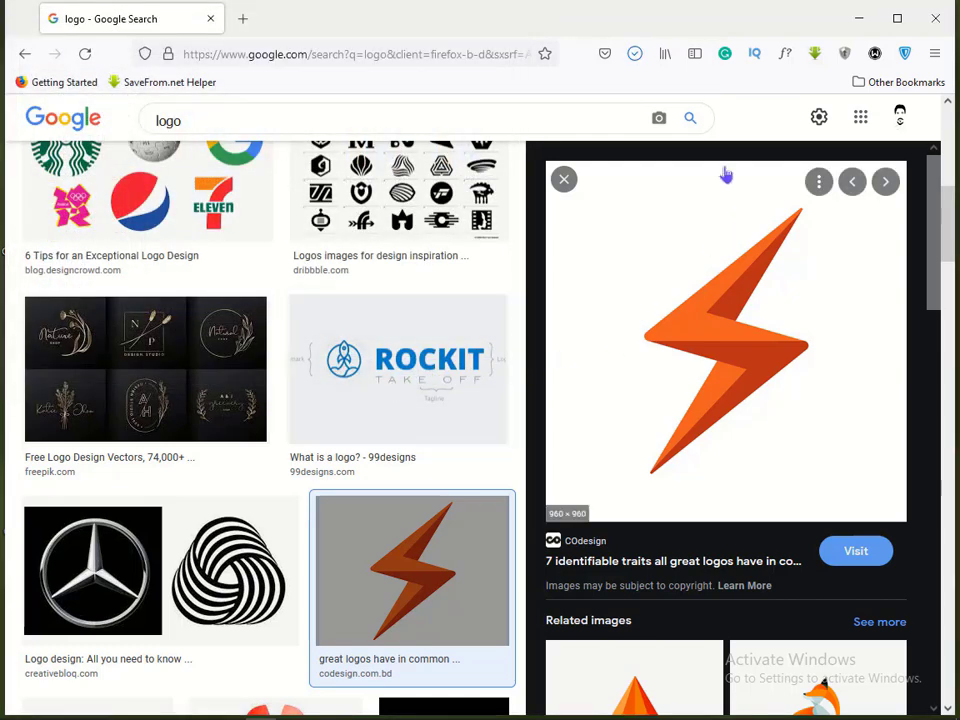
{"action": "left_click", "coordinate": [856, 18]}
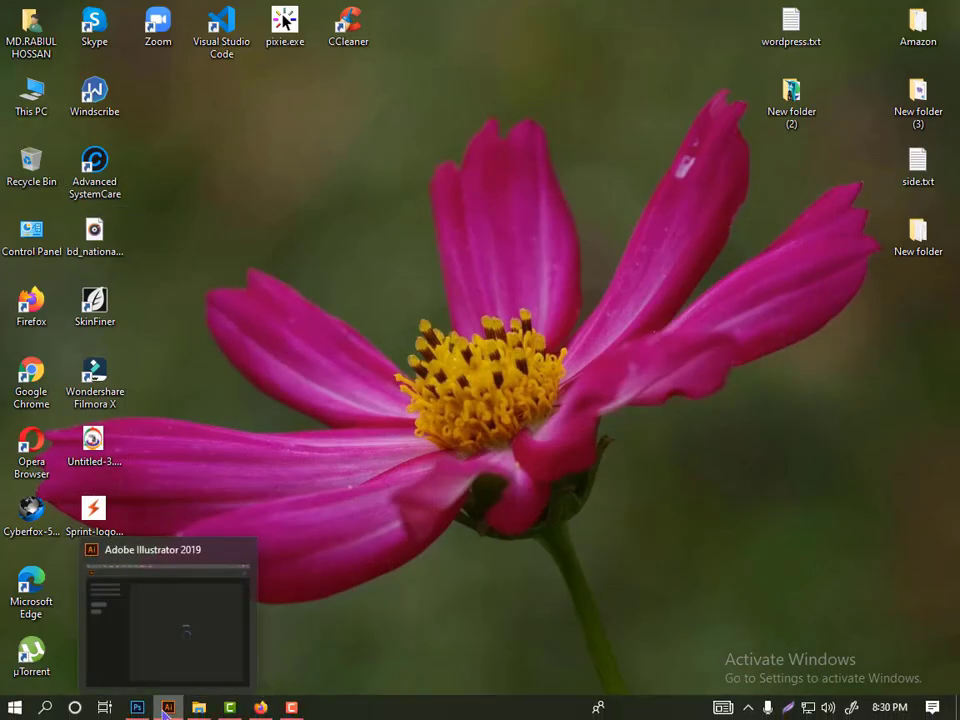
Open the saved Sprint-logo-design-Codesign-agency.png image as an Illustrator document.
{"action": "left_click", "coordinate": [172, 708]}
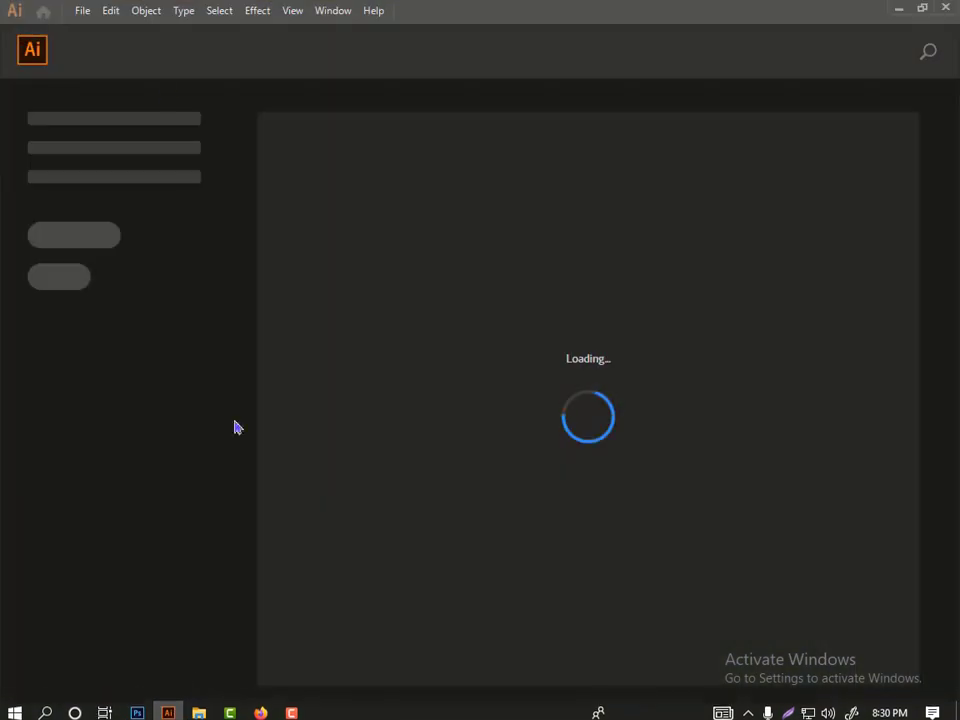
{"action": "left_click", "coordinate": [88, 12]}
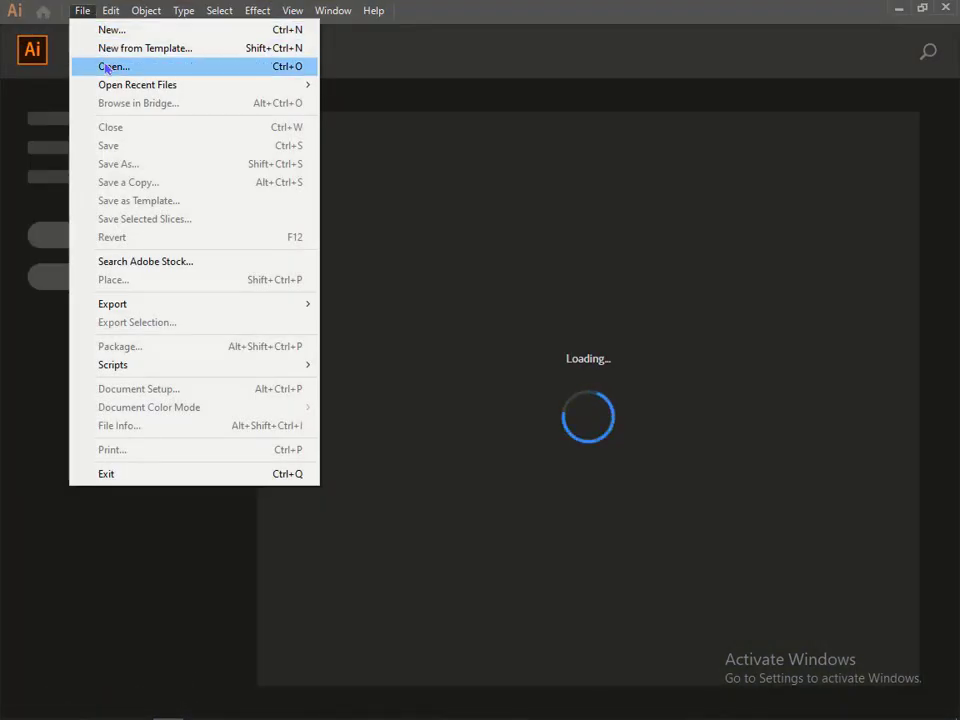
{"action": "left_click", "coordinate": [105, 65]}
{"action": "scroll", "coordinate": [195, 270], "scroll_direction": "down", "scroll_amount": 2}
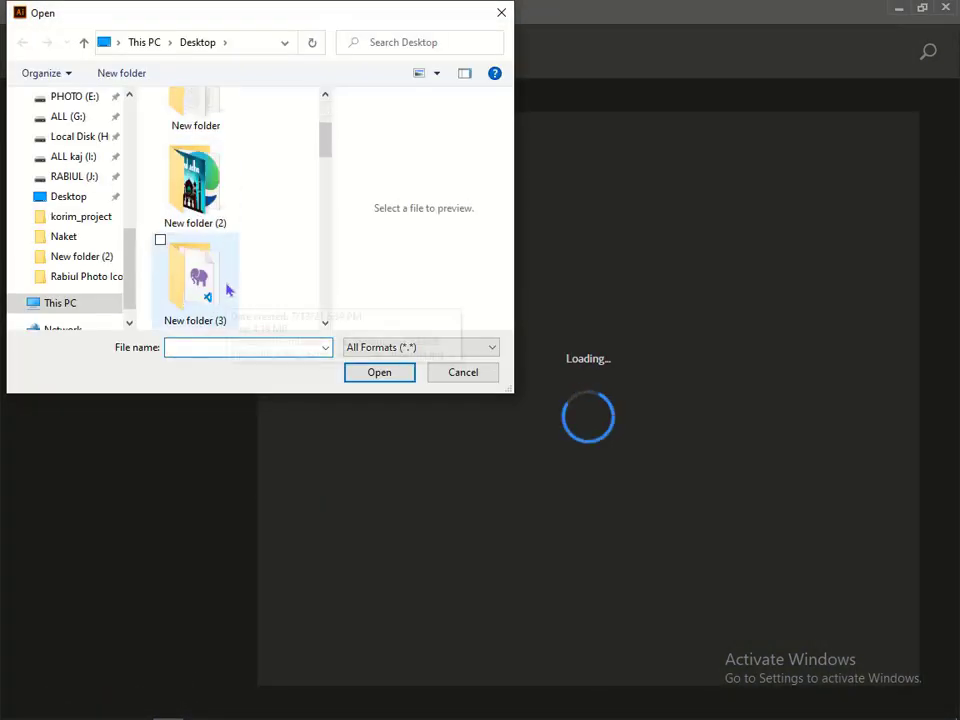
{"action": "scroll", "coordinate": [200, 300], "scroll_direction": "down", "scroll_amount": 2}
{"action": "scroll", "coordinate": [220, 300], "scroll_direction": "down", "scroll_amount": 2}
{"action": "scroll", "coordinate": [229, 289], "scroll_direction": "down", "scroll_amount": 2}
{"action": "scroll", "coordinate": [229, 289], "scroll_direction": "down", "scroll_amount": 2}
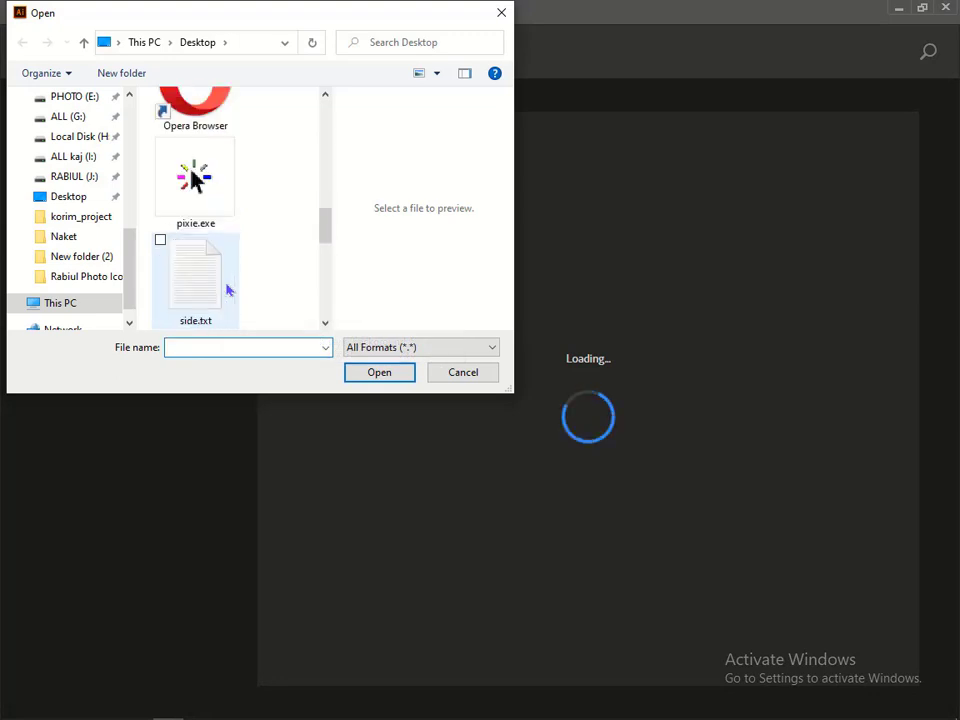
{"action": "scroll", "coordinate": [229, 289], "scroll_direction": "down", "scroll_amount": 3}
{"action": "left_click", "coordinate": [212, 168]}
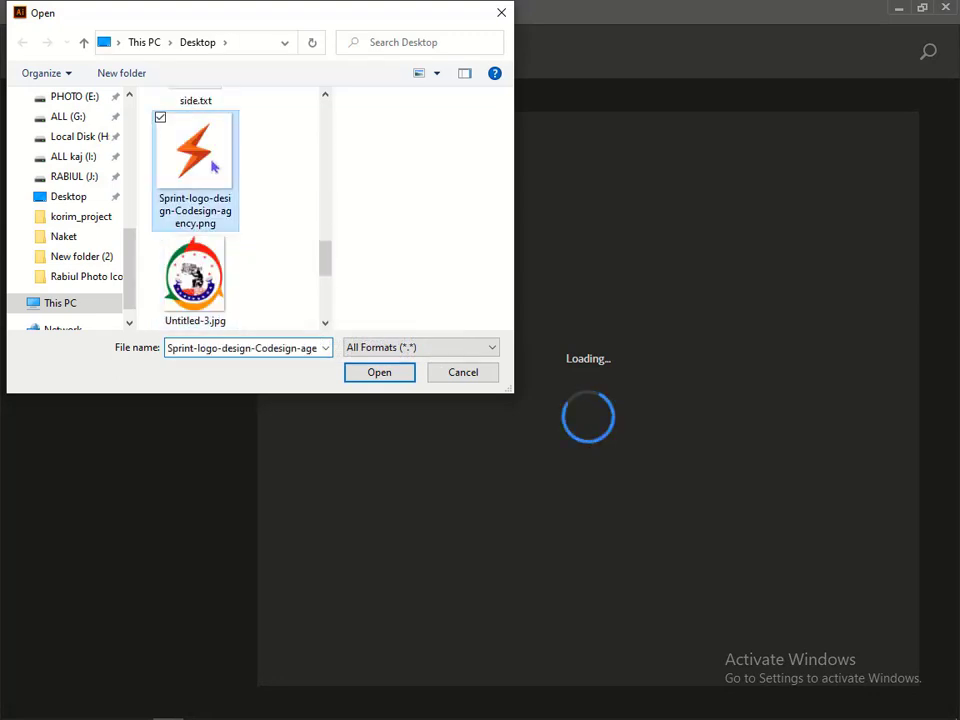
{"action": "left_click", "coordinate": [376, 375]}
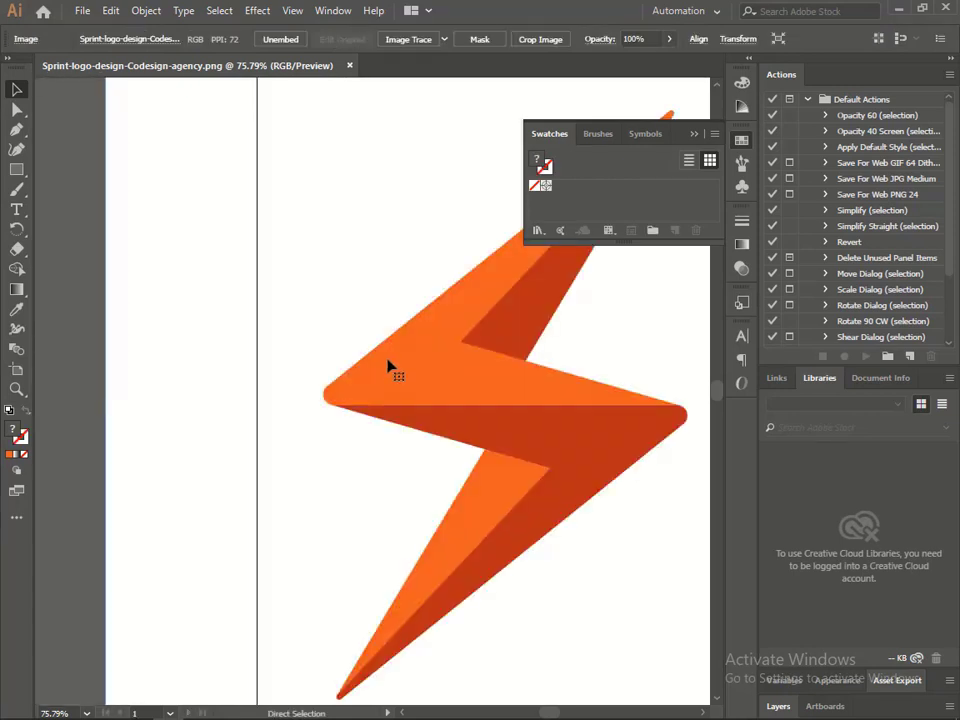
Scale the lightning-bolt image down and place a copy left of the artboard.
{"action": "key", "text": "ctrl+minus"}
{"action": "key", "text": "ctrl+minus"}
{"action": "key", "text": "ctrl+minus"}
{"action": "left_click_drag", "start_coordinate": [196, 215], "coordinate": [239, 258]}
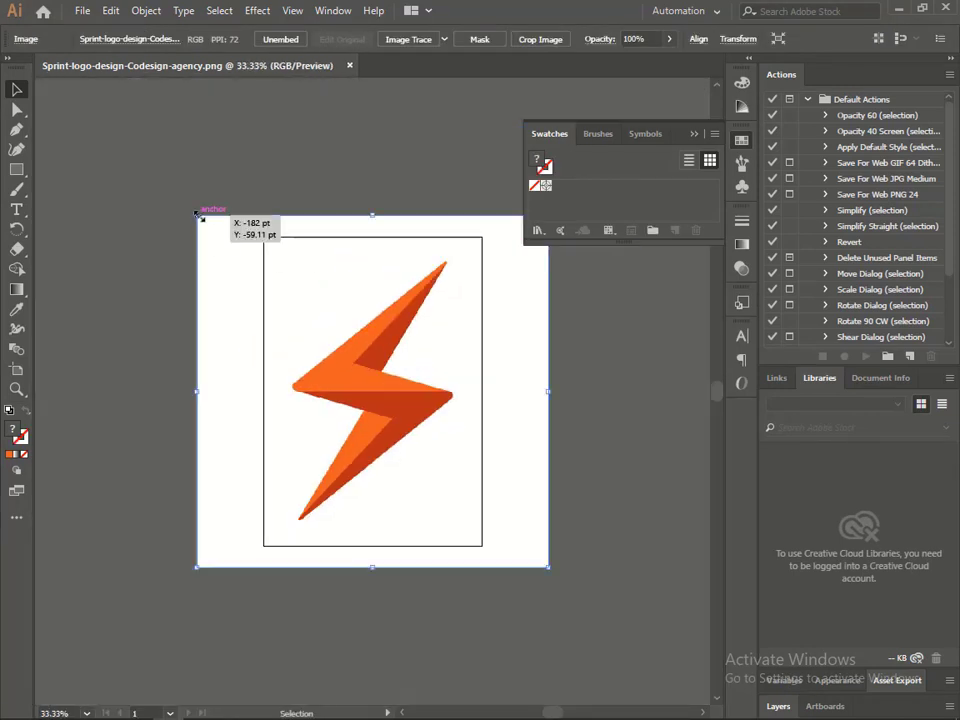
{"action": "left_click_drag", "start_coordinate": [320, 408], "coordinate": [507, 444]}
{"action": "mouse_move", "coordinate": [586, 439]}
{"action": "left_mouse_down"}
{"action": "mouse_move", "coordinate": [257, 286]}
{"action": "mouse_move", "coordinate": [553, 452]}
{"action": "left_mouse_up"}
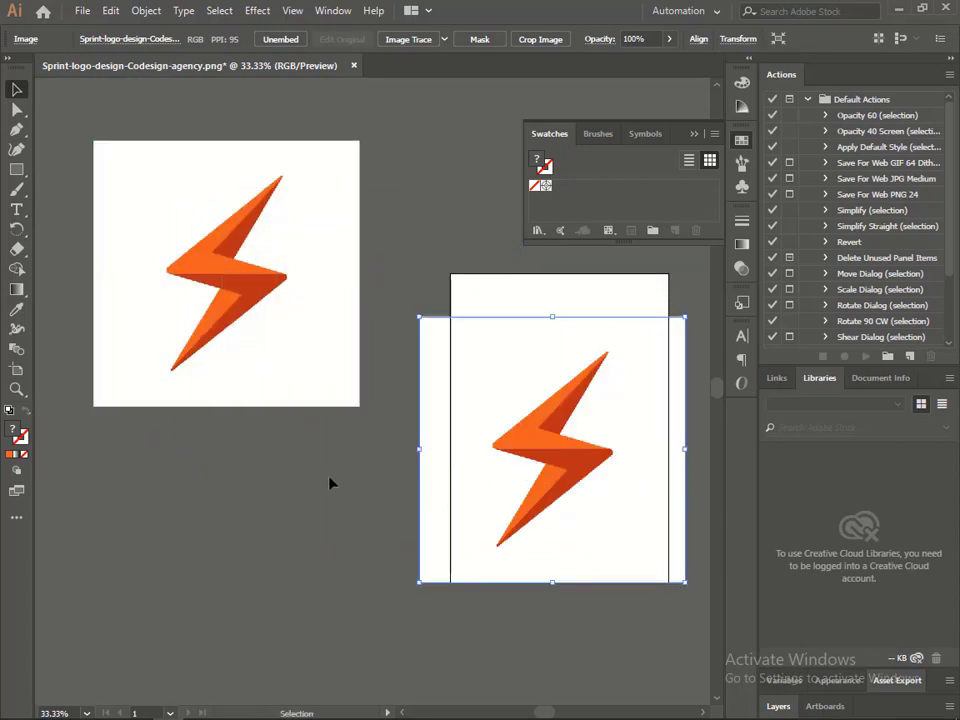
{"action": "left_click_drag", "start_coordinate": [257, 454], "coordinate": [386, 568]}
{"action": "left_click_drag", "start_coordinate": [418, 369], "coordinate": [360, 440]}
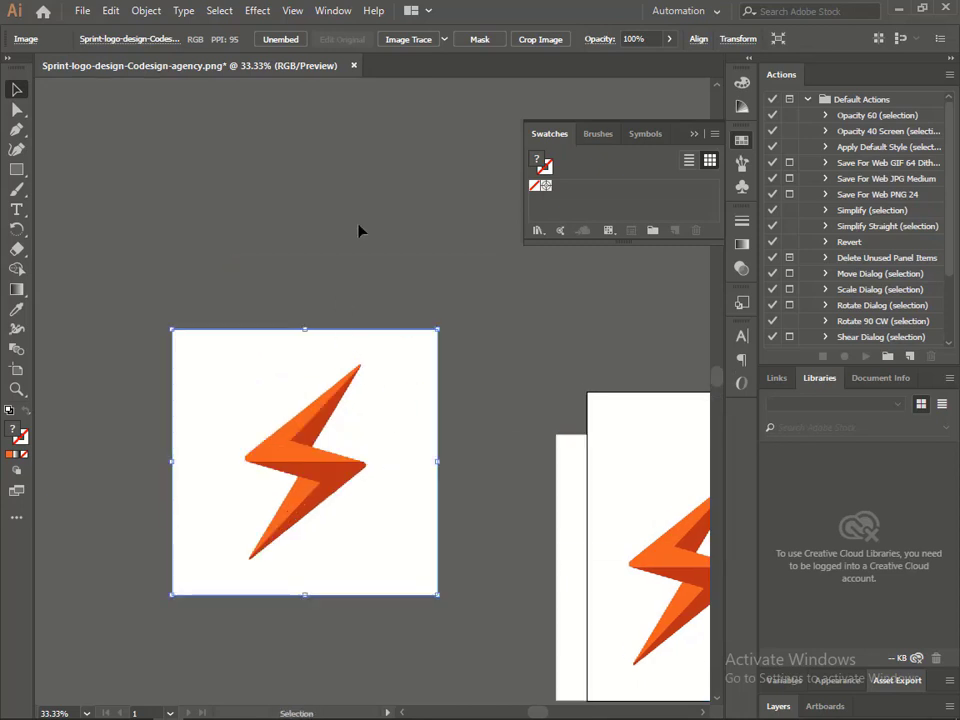
Image Trace the left lightning-bolt copy with the 6 Colors preset.
{"action": "left_click", "coordinate": [445, 40]}
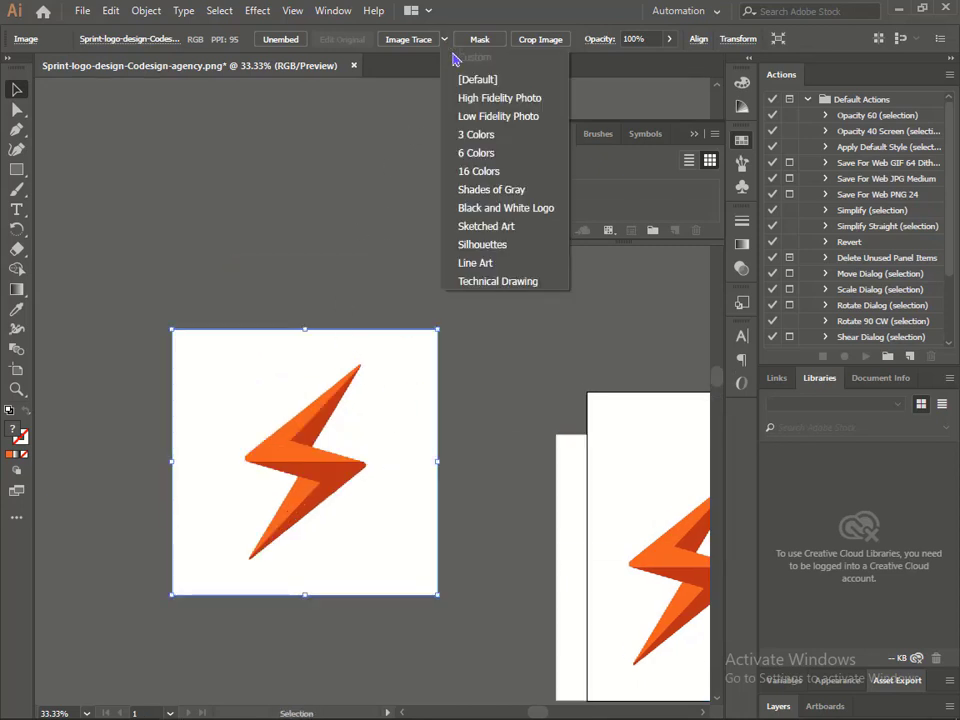
{"action": "left_click", "coordinate": [484, 155]}
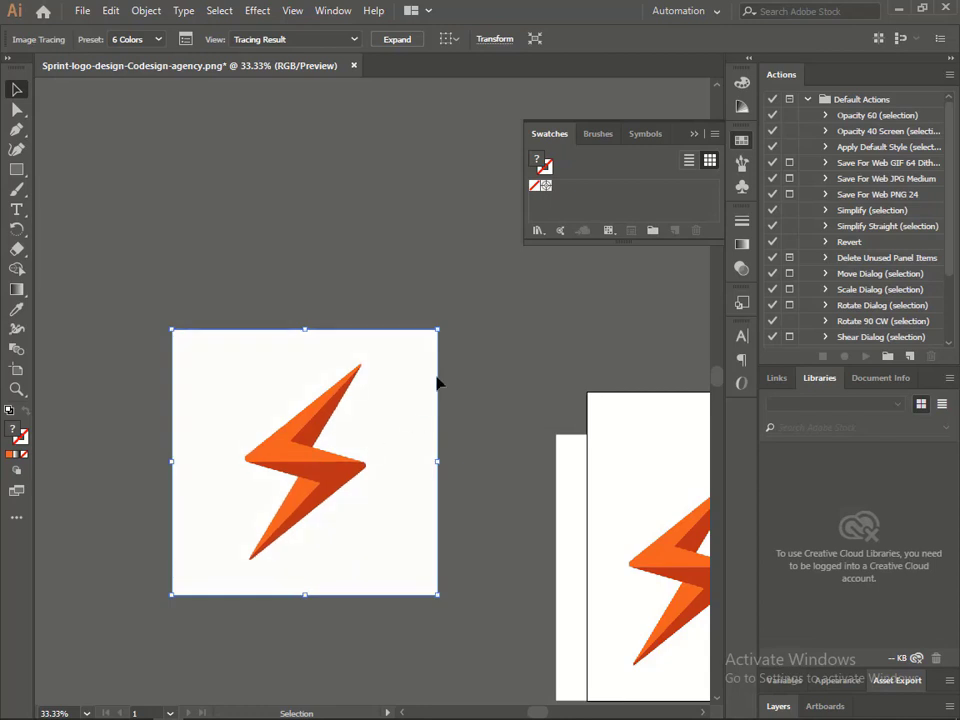
{"action": "scroll", "coordinate": [402, 410], "scroll_direction": "down", "scroll_amount": 3}
{"action": "scroll", "coordinate": [405, 356], "scroll_direction": "down", "scroll_amount": 1}
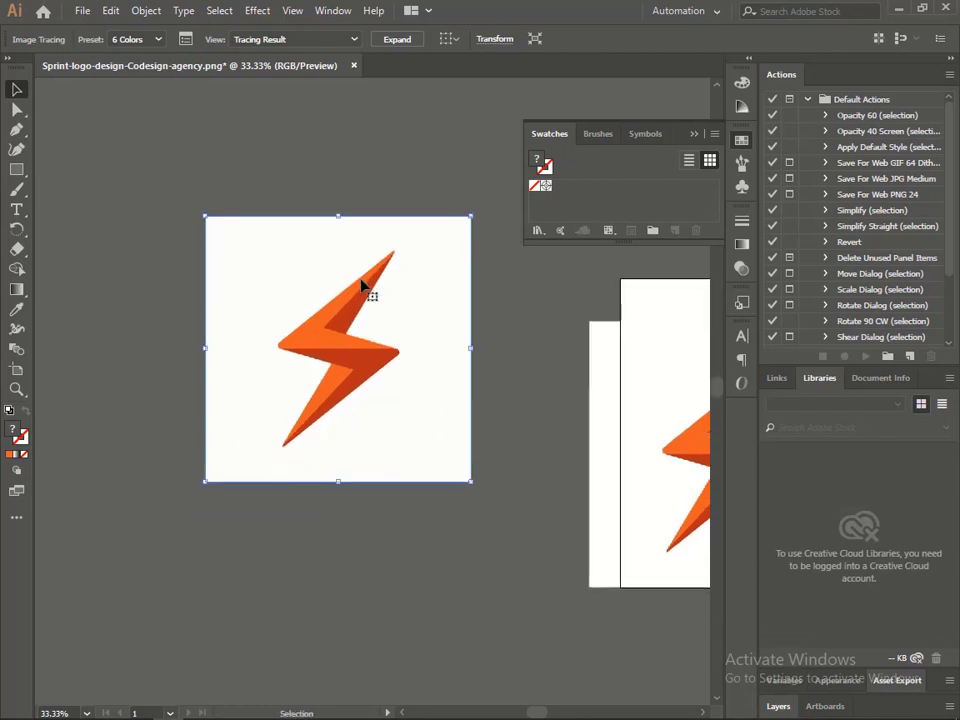
Expand and ungroup the tracing, then delete its white background shape.
{"action": "left_click", "coordinate": [397, 40]}
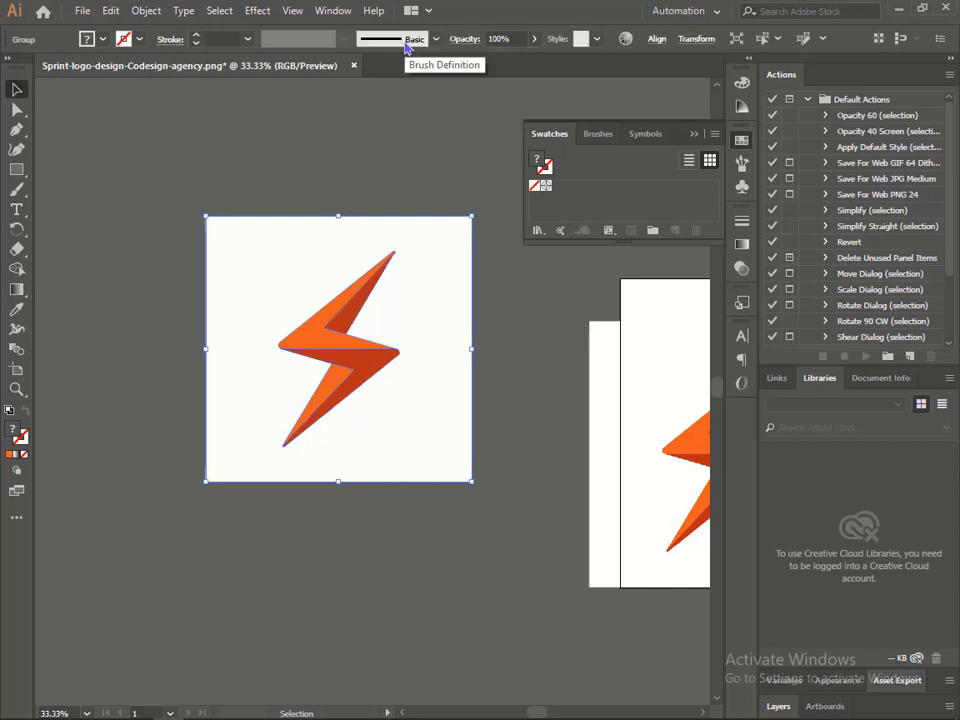
{"action": "right_click", "coordinate": [363, 164]}
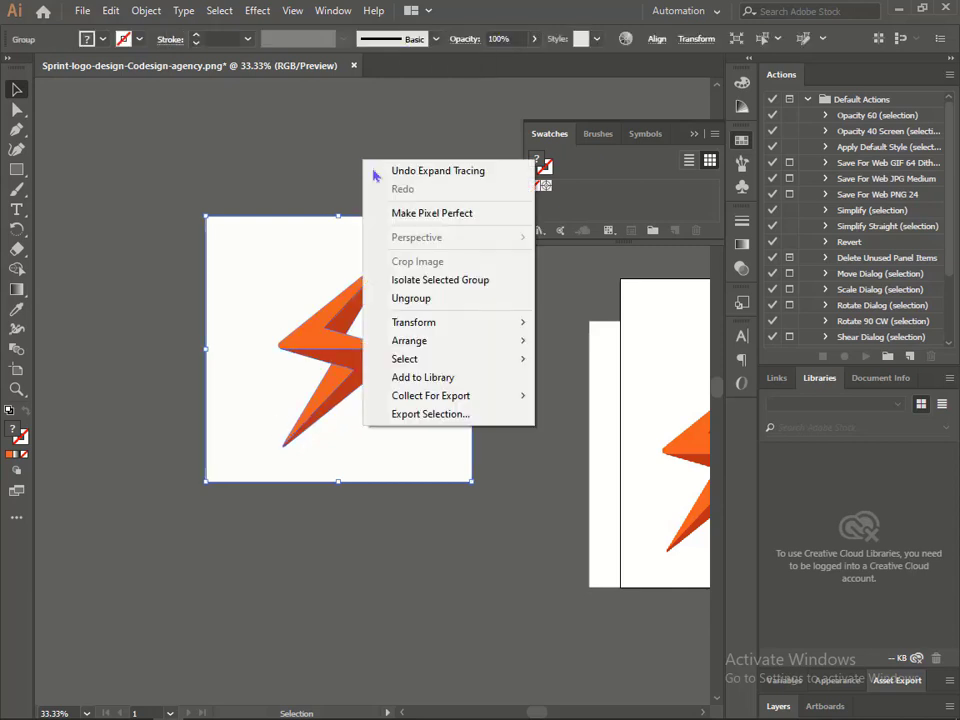
{"action": "left_click", "coordinate": [430, 298]}
{"action": "left_click", "coordinate": [390, 172]}
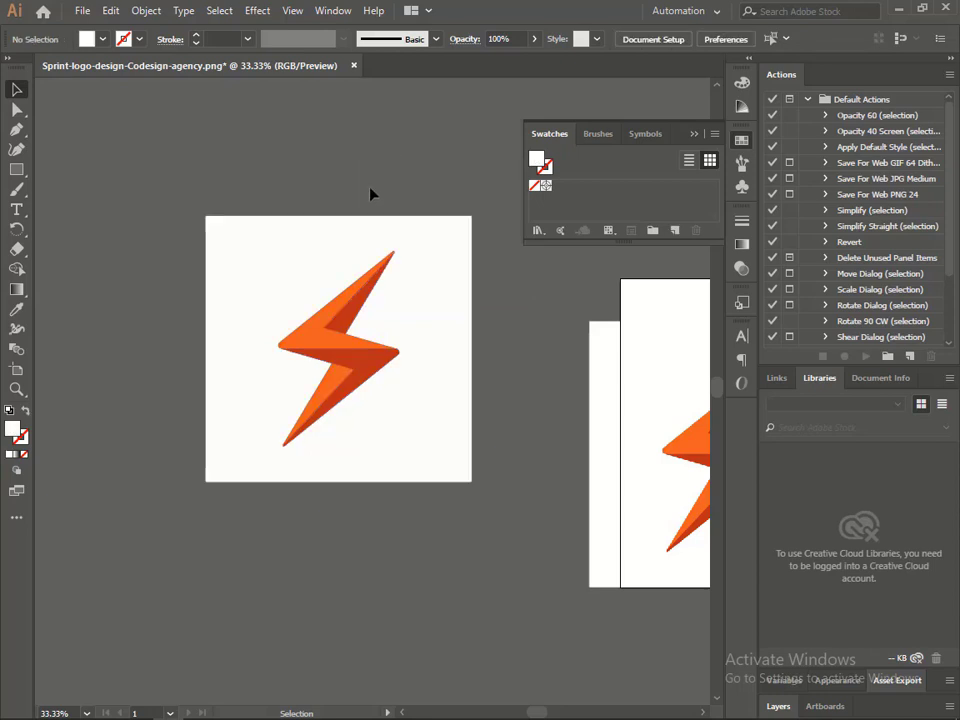
{"action": "left_click", "coordinate": [291, 249]}
{"action": "key", "text": "Delete"}
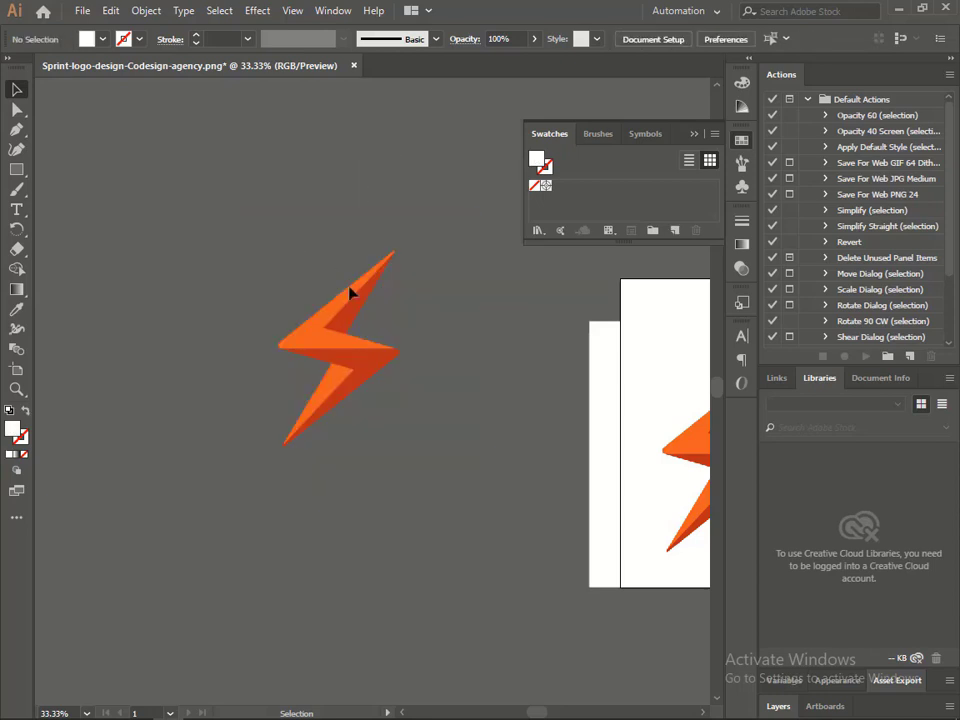
Pull the bolt pieces apart, undo them back together, and reselect the upper piece.
{"action": "left_click_drag", "start_coordinate": [306, 304], "coordinate": [256, 239]}
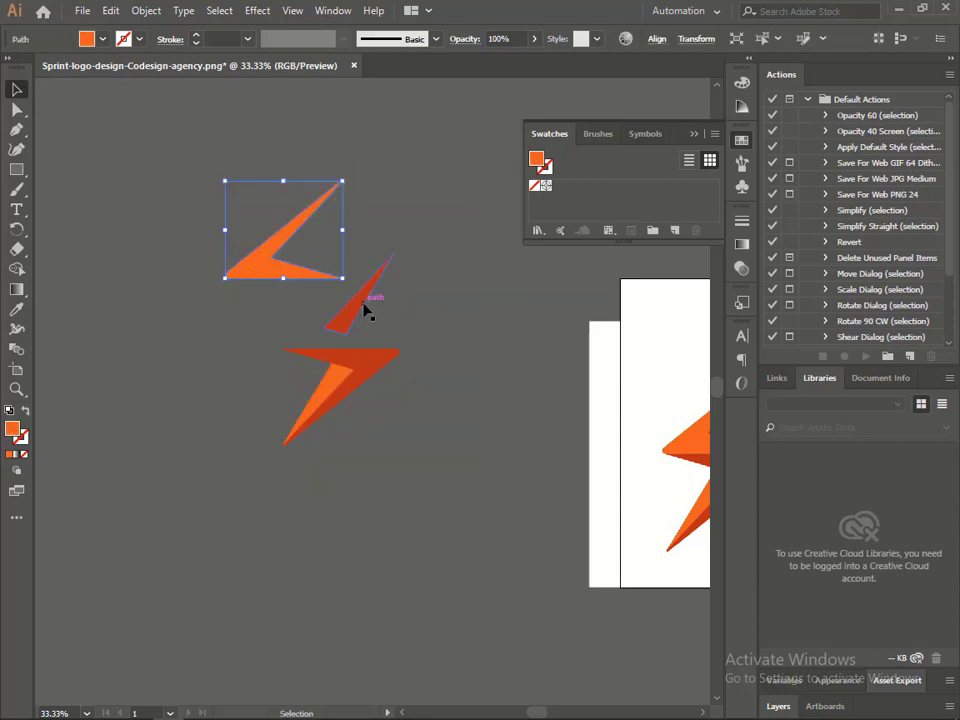
{"action": "left_click_drag", "start_coordinate": [364, 311], "coordinate": [398, 267]}
{"action": "left_click_drag", "start_coordinate": [340, 355], "coordinate": [435, 311]}
{"action": "left_click_drag", "start_coordinate": [337, 377], "coordinate": [319, 387]}
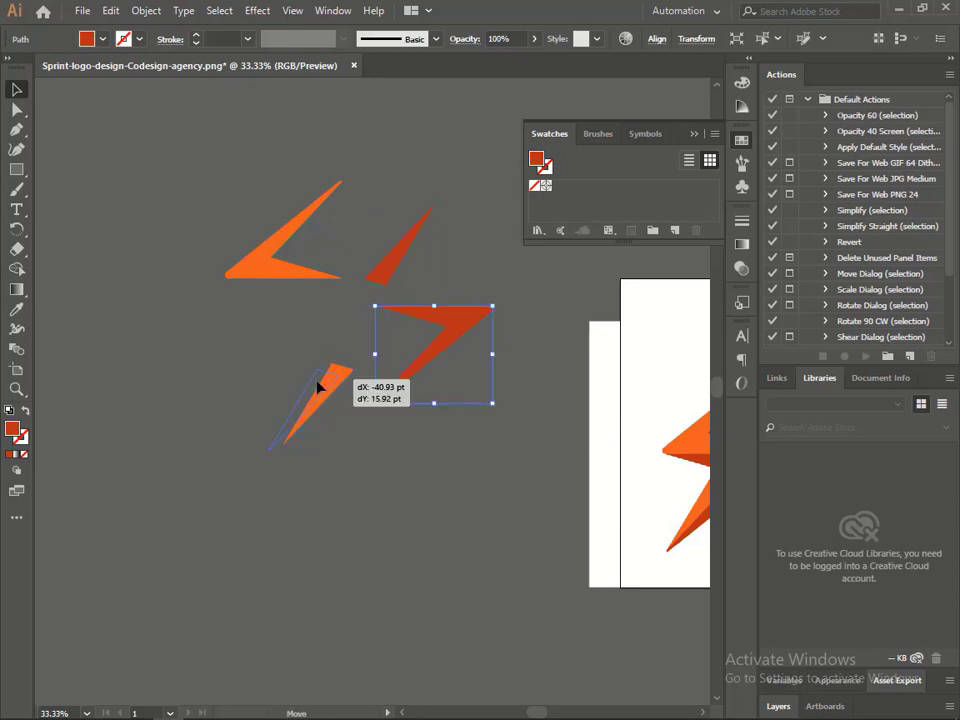
{"action": "key", "text": "a"}
{"action": "key", "text": "ctrl+z"}
{"action": "key", "text": "ctrl+z"}
{"action": "key", "text": "ctrl+z"}
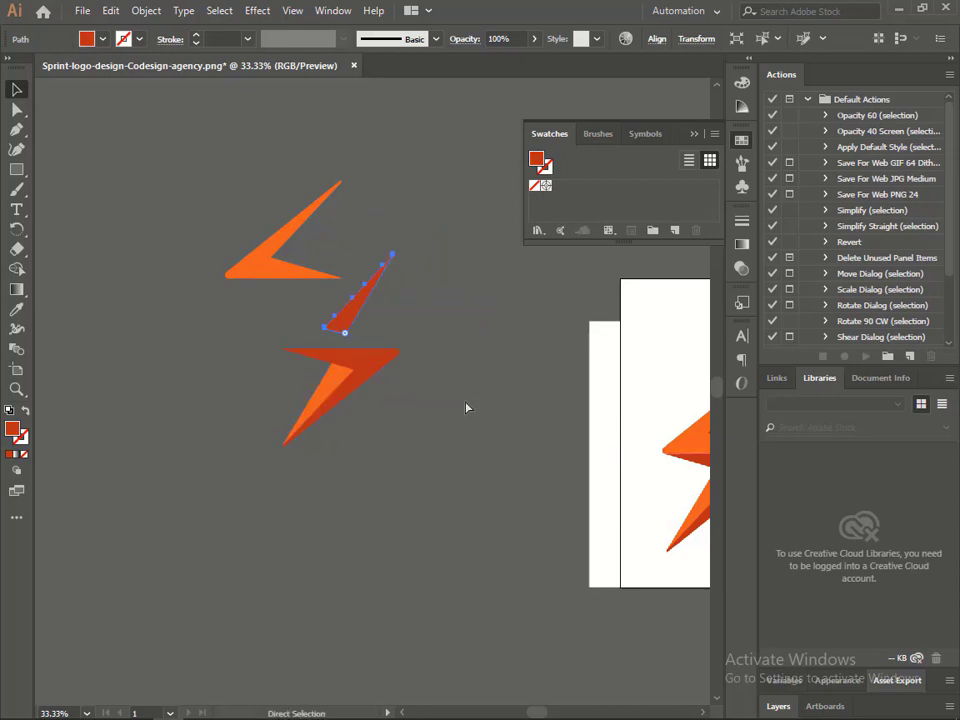
{"action": "key", "text": "ctrl+z"}
{"action": "key", "text": "ctrl+z"}
{"action": "left_click", "coordinate": [465, 406]}
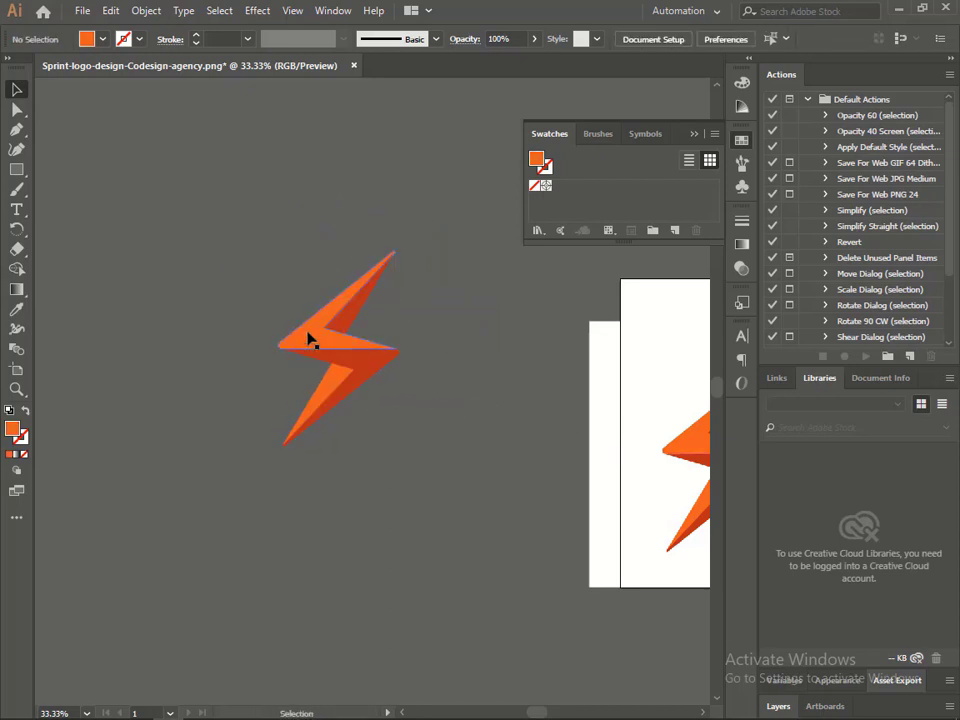
{"action": "left_click", "coordinate": [311, 336]}
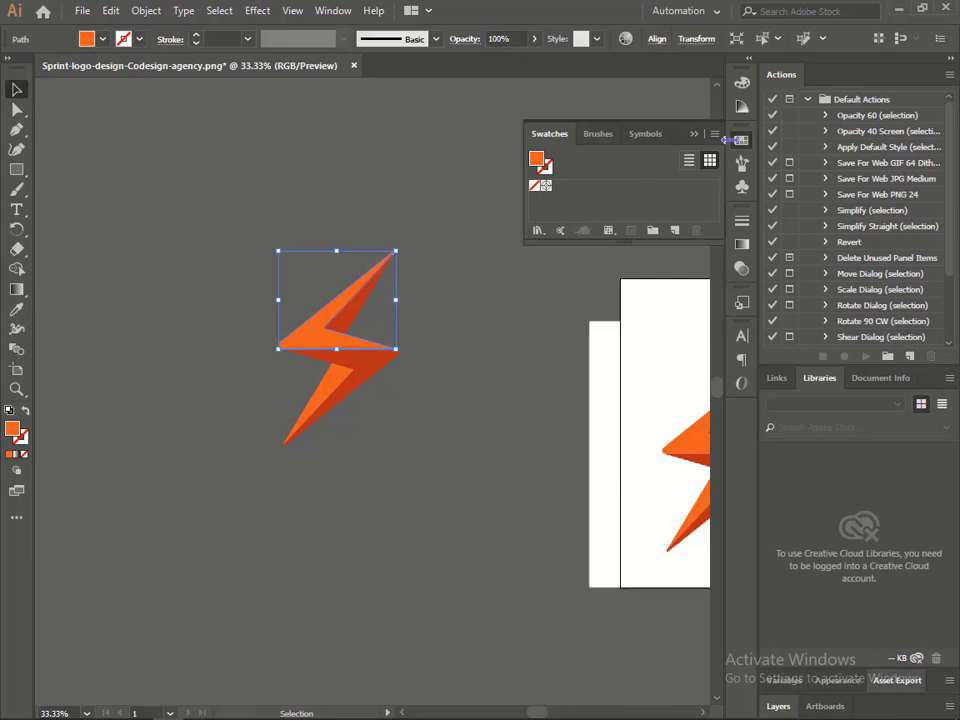
{"action": "left_click", "coordinate": [740, 140]}
In the Color panel, make the upper bolt piece dark green and the upper triangle lime.
{"action": "left_click", "coordinate": [741, 83]}
{"action": "left_click_drag", "start_coordinate": [662, 104], "coordinate": [585, 104]}
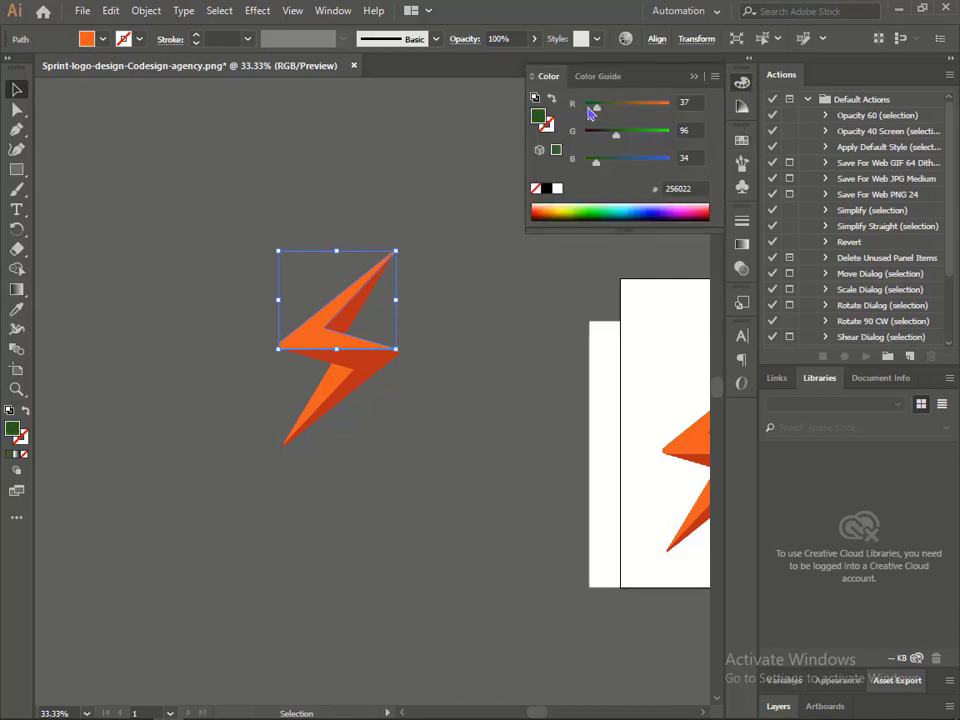
{"action": "left_click_drag", "start_coordinate": [621, 143], "coordinate": [613, 139]}
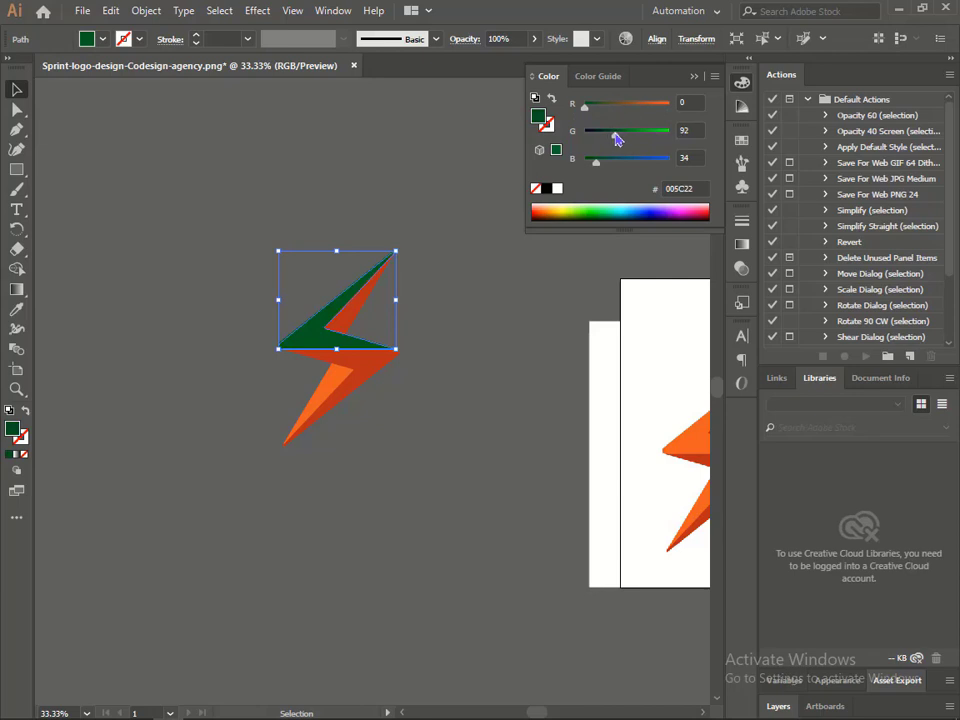
{"action": "left_click", "coordinate": [487, 346]}
{"action": "left_click", "coordinate": [363, 310]}
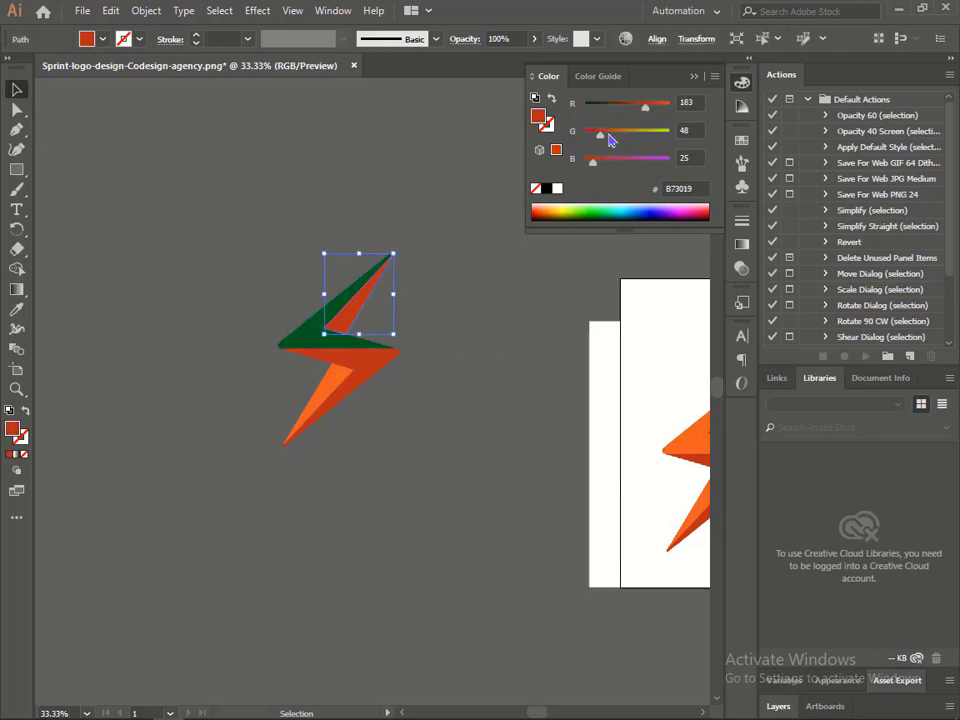
{"action": "left_click_drag", "start_coordinate": [612, 140], "coordinate": [739, 146]}
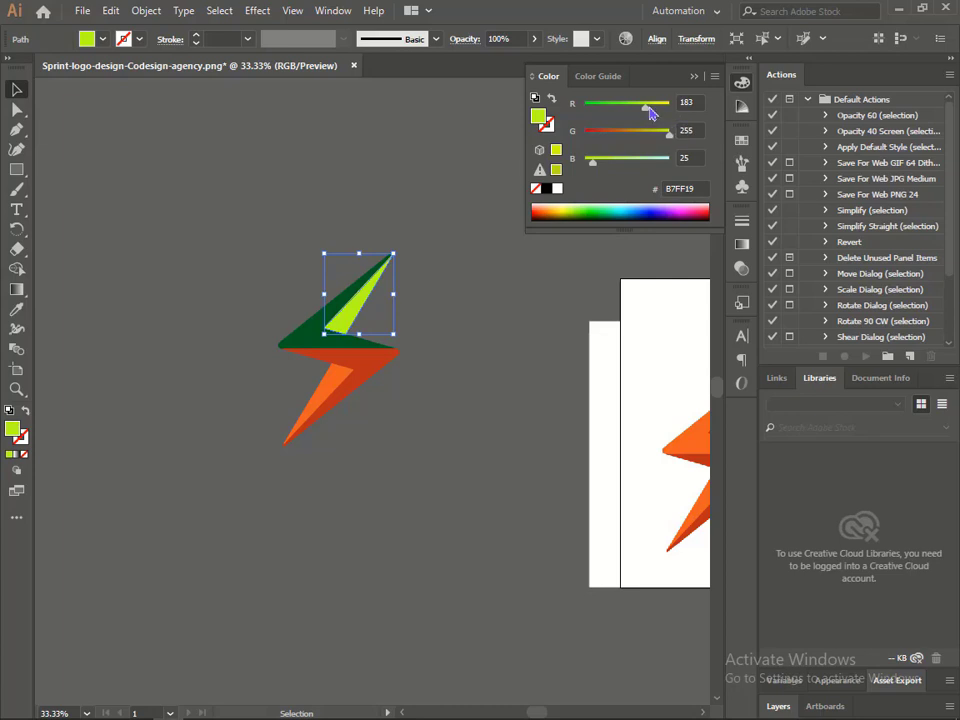
{"action": "left_click_drag", "start_coordinate": [650, 112], "coordinate": [630, 106]}
{"action": "left_click", "coordinate": [476, 268]}
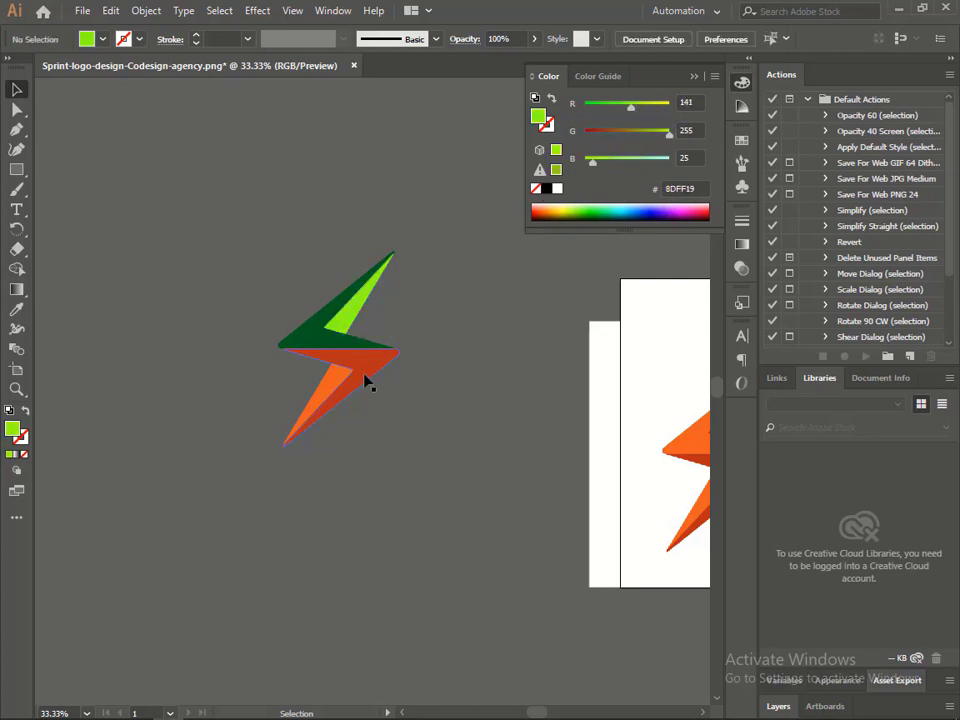
Make the lower bolt piece dark green and the small lower triangle medium green 30B322.
{"action": "left_click", "coordinate": [365, 380]}
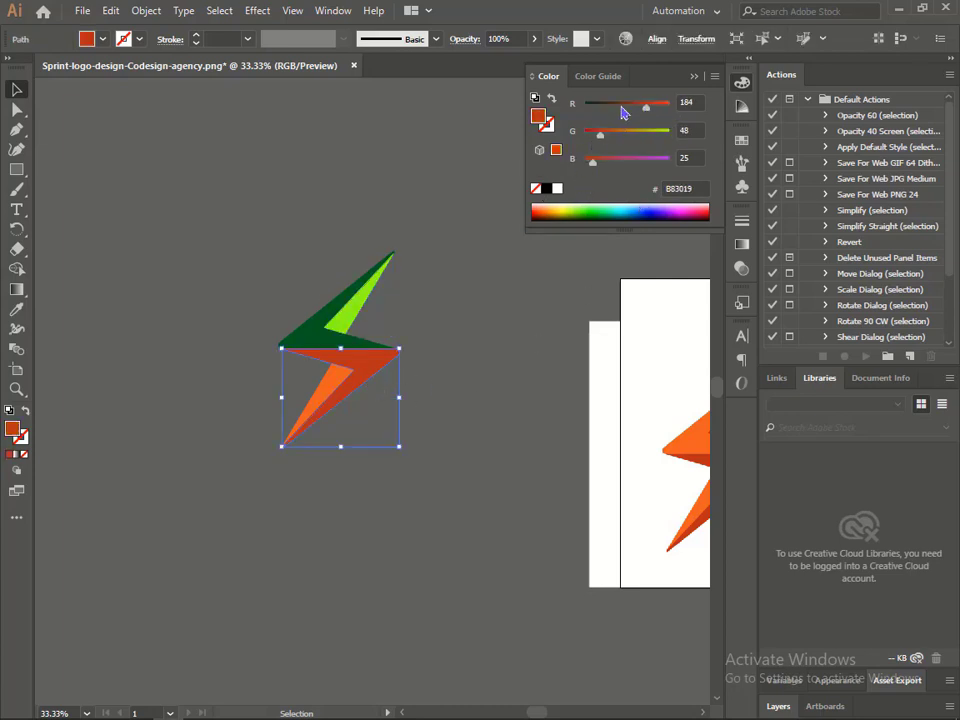
{"action": "left_click_drag", "start_coordinate": [645, 104], "coordinate": [588, 106]}
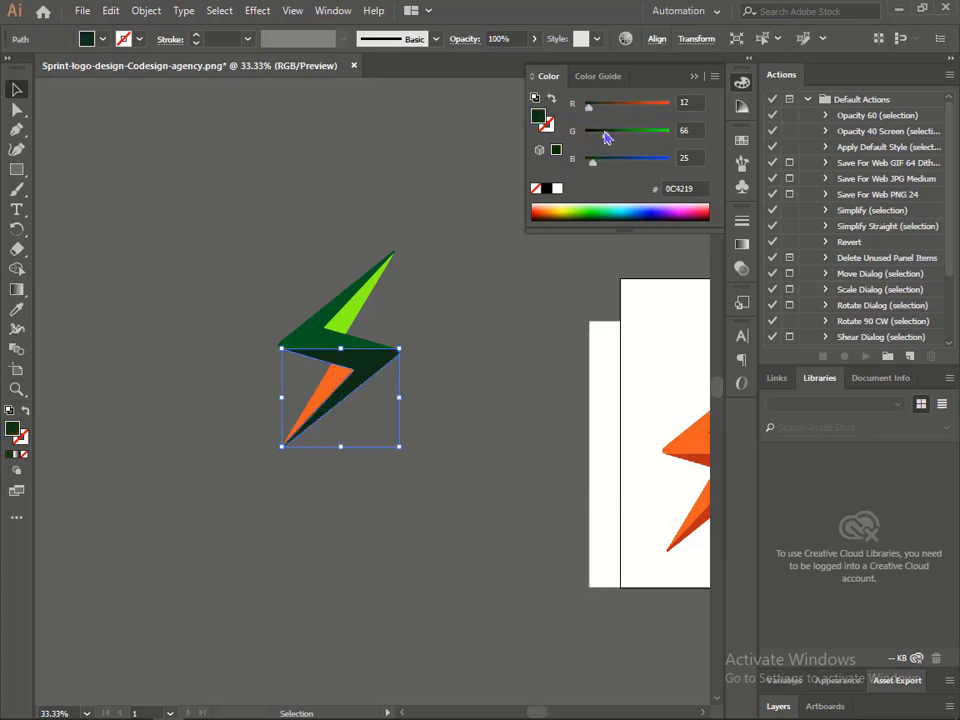
{"action": "left_click", "coordinate": [364, 403]}
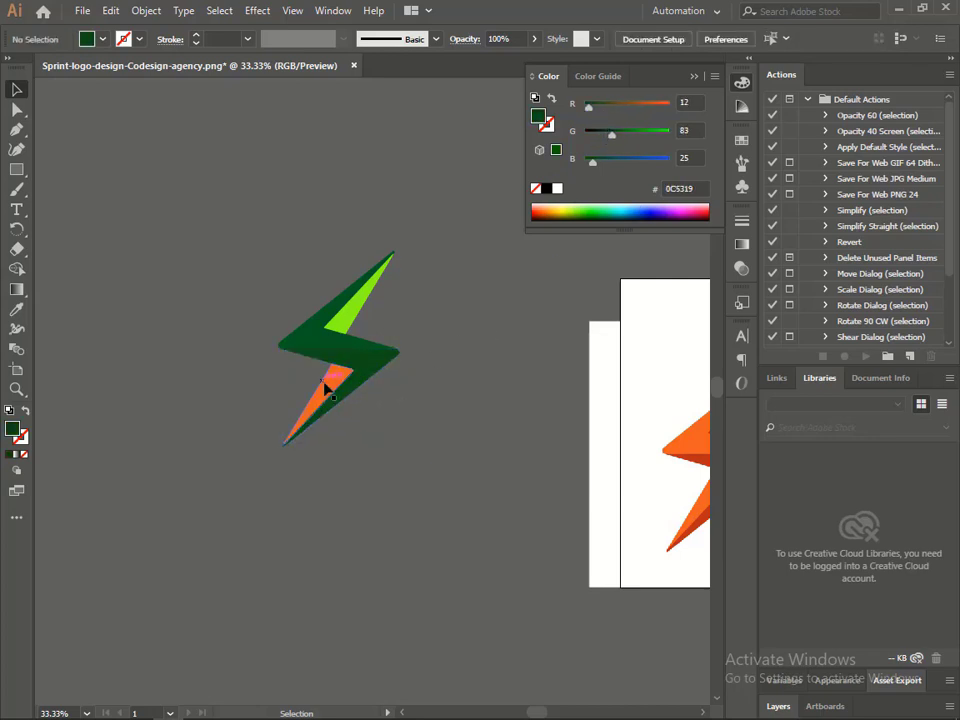
{"action": "left_click", "coordinate": [322, 388]}
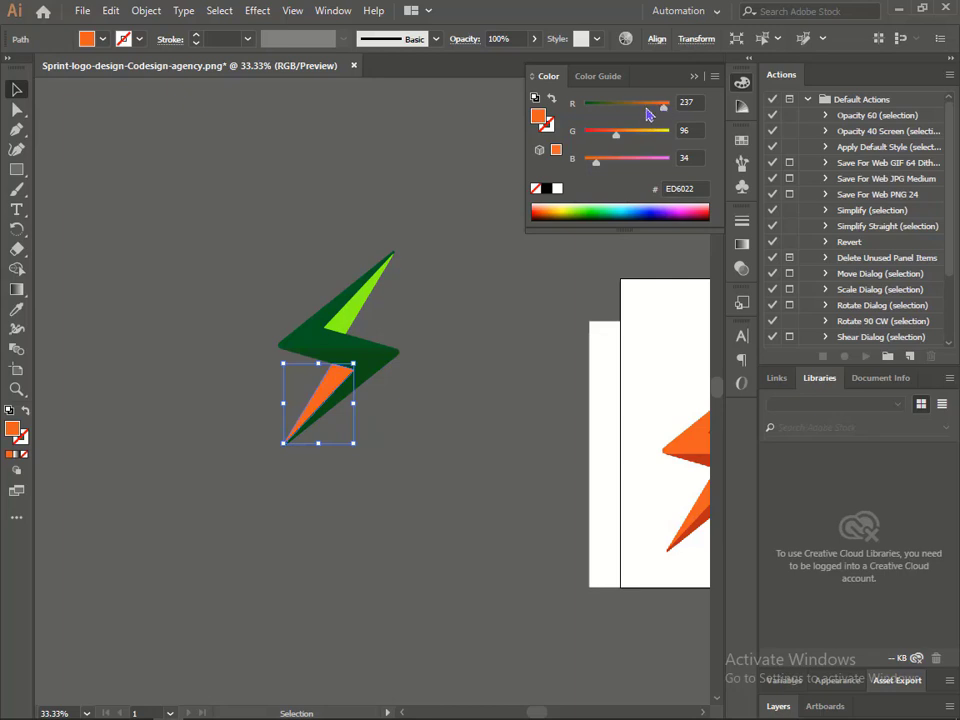
{"action": "mouse_move", "coordinate": [662, 106]}
{"action": "left_mouse_down"}
{"action": "mouse_move", "coordinate": [609, 106]}
{"action": "mouse_move", "coordinate": [643, 137]}
{"action": "left_mouse_up"}
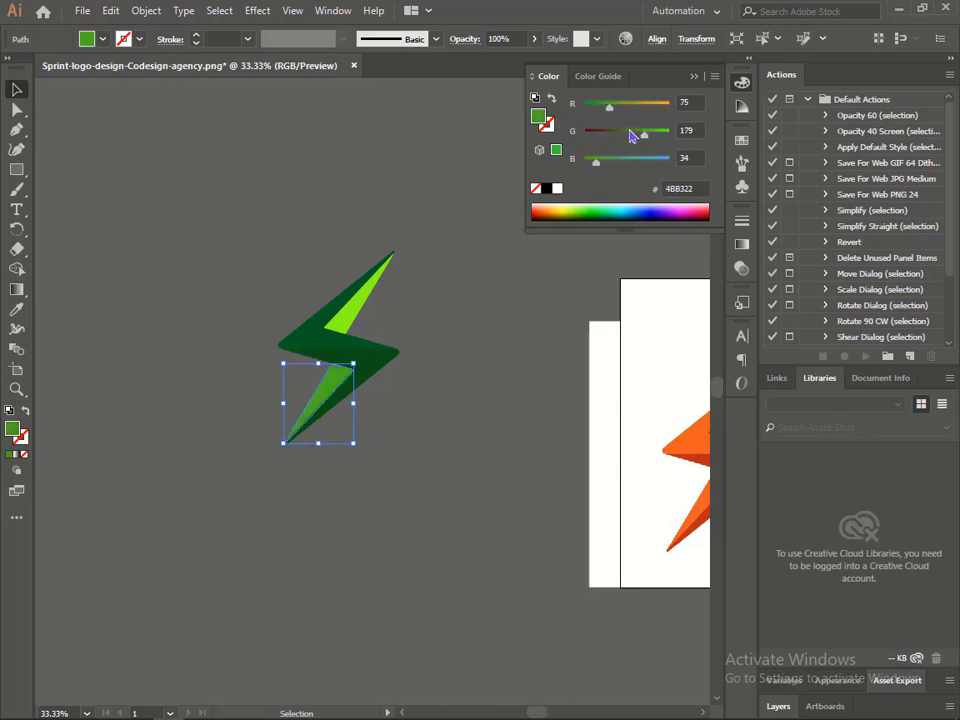
{"action": "left_click_drag", "start_coordinate": [604, 110], "coordinate": [600, 110]}
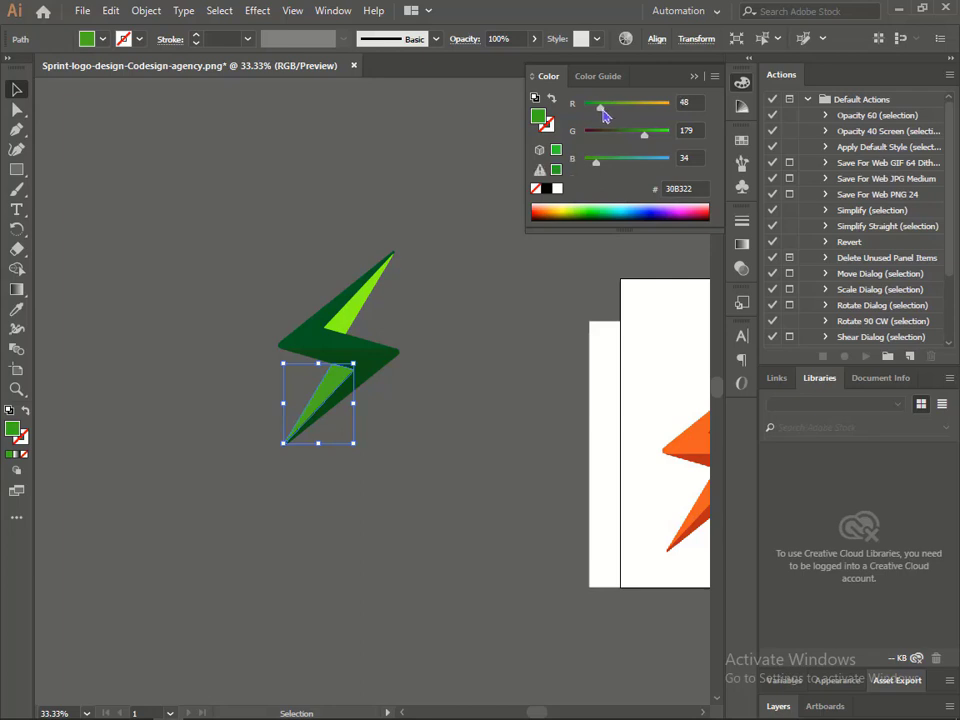
{"action": "left_click", "coordinate": [533, 313]}
{"action": "left_click", "coordinate": [360, 315]}
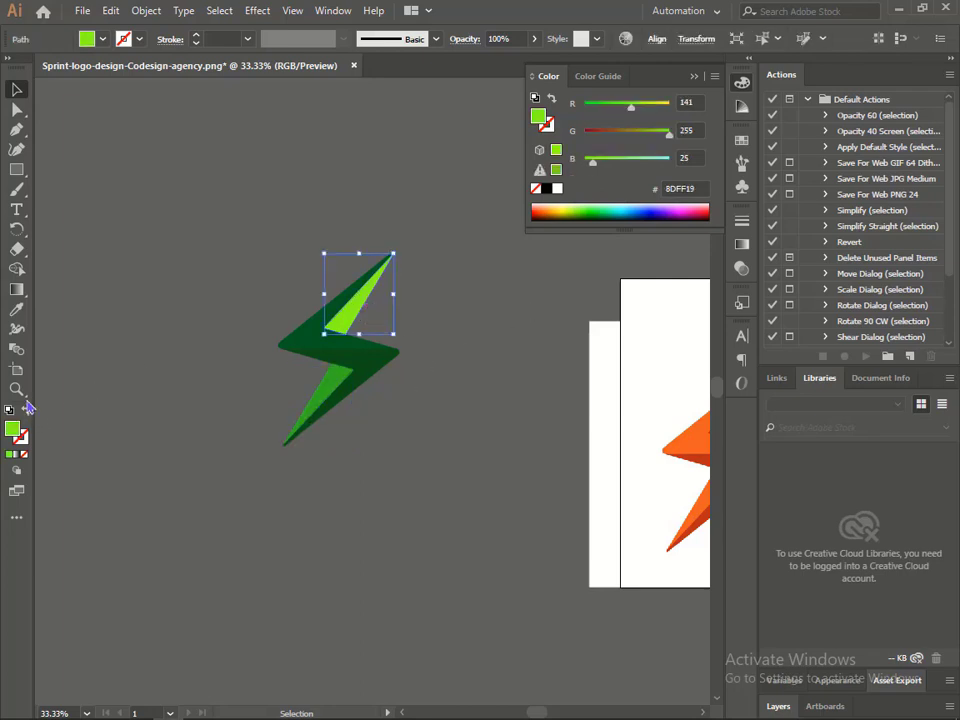
Eyedrop the medium green onto the upper triangle, then darken it with the RGB sliders.
{"action": "left_click", "coordinate": [16, 309]}
{"action": "left_click", "coordinate": [328, 381]}
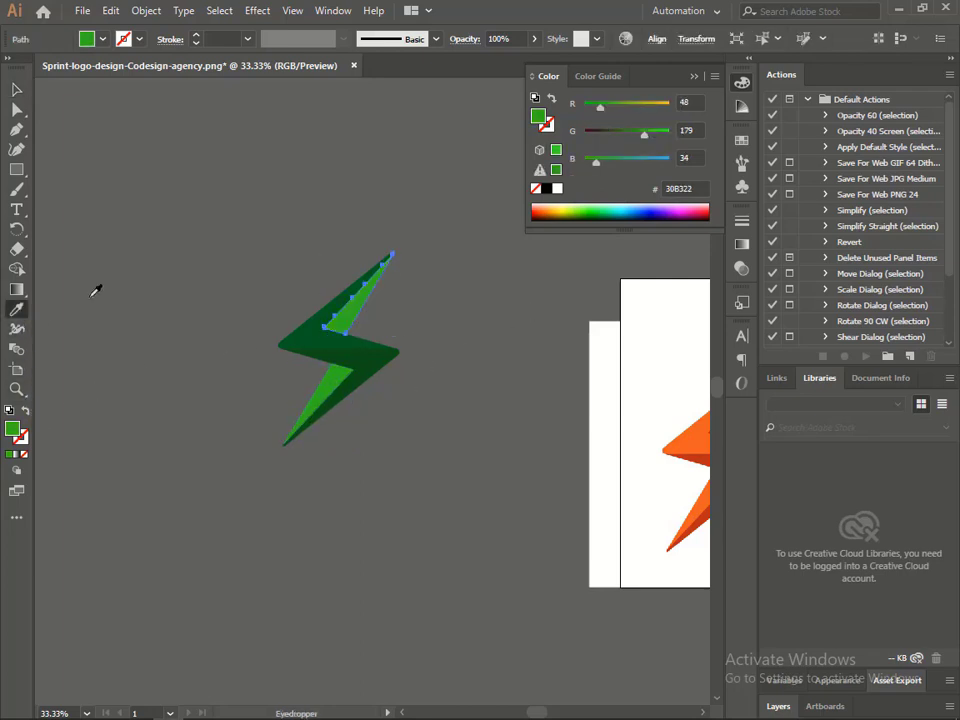
{"action": "left_click", "coordinate": [17, 89]}
{"action": "left_click", "coordinate": [540, 510]}
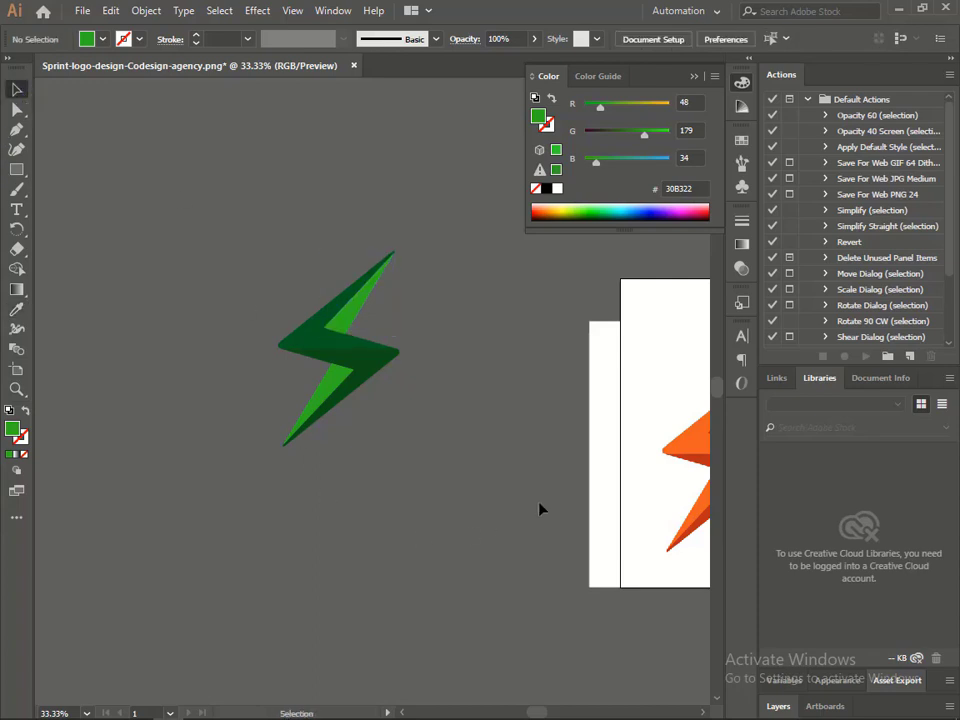
{"action": "left_click", "coordinate": [358, 318]}
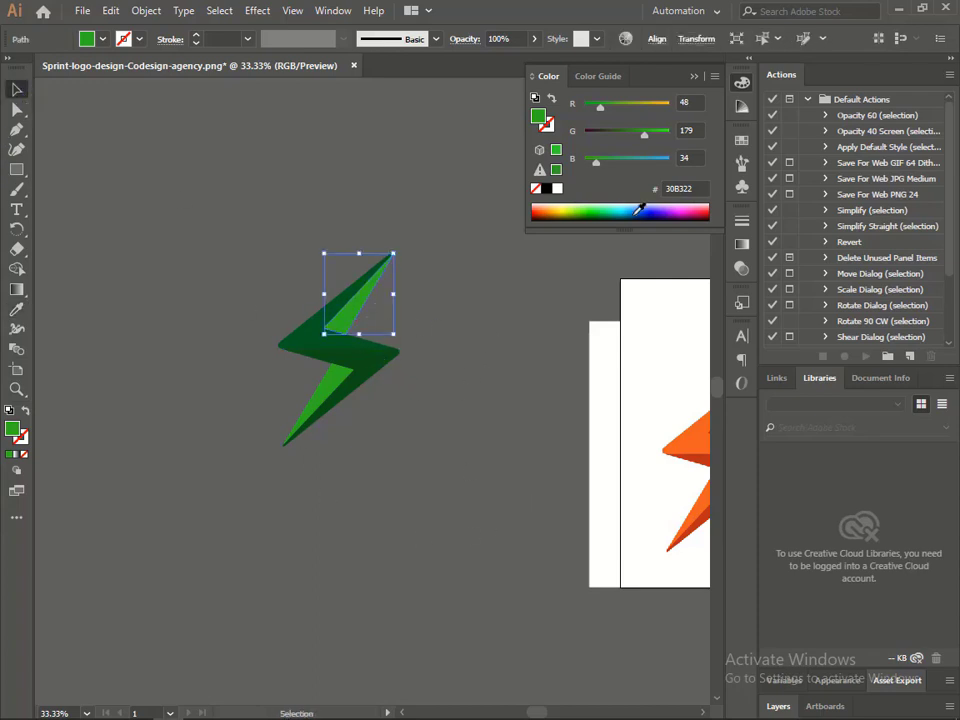
{"action": "left_click_drag", "start_coordinate": [600, 107], "coordinate": [584, 107]}
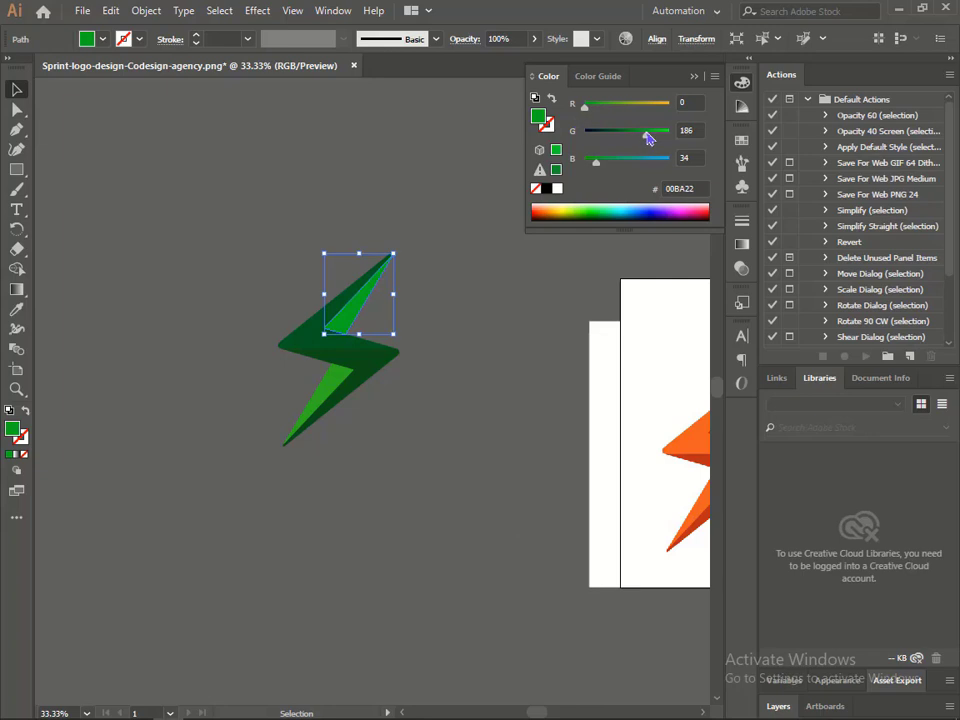
{"action": "left_click_drag", "start_coordinate": [648, 138], "coordinate": [571, 173]}
{"action": "left_click", "coordinate": [360, 369]}
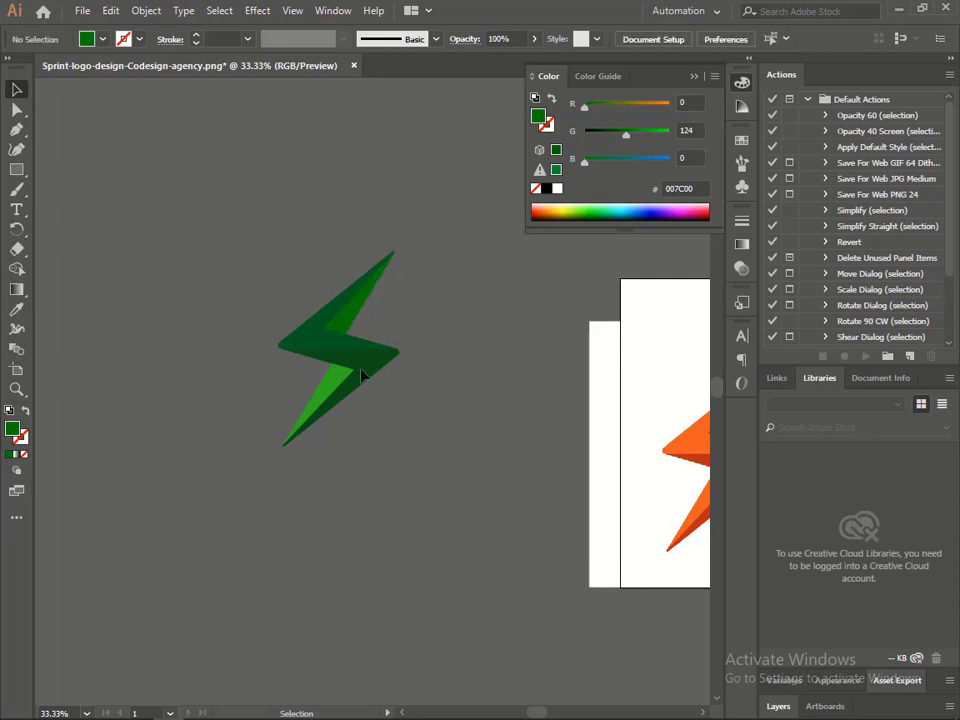
Eyedrop the upper triangle's dark green 007C00 onto the lower triangle.
{"action": "left_click", "coordinate": [336, 381]}
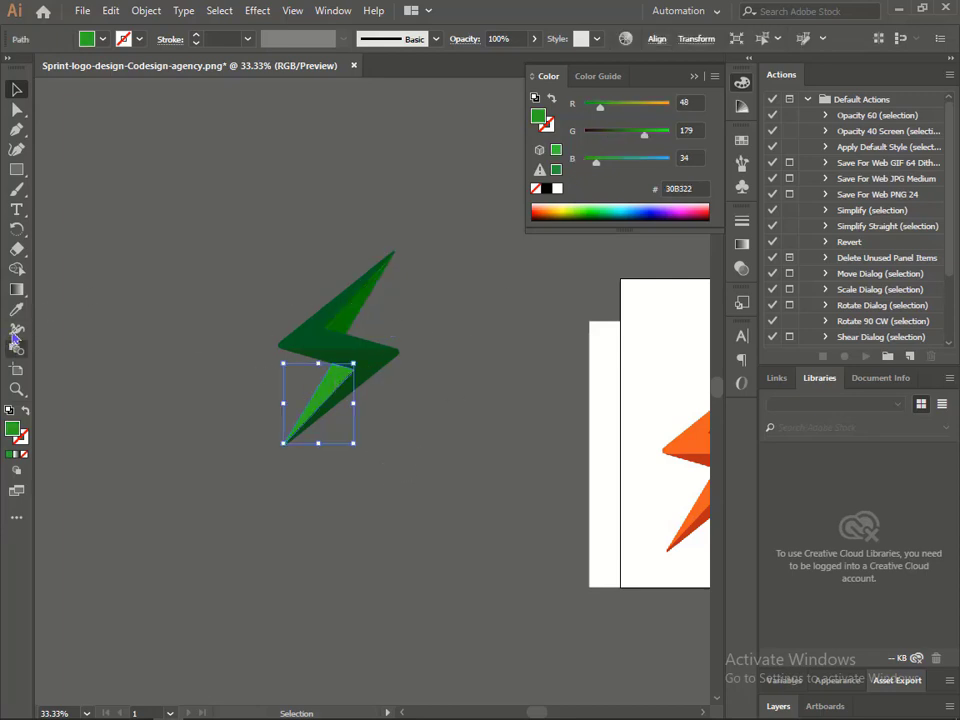
{"action": "left_click", "coordinate": [17, 309]}
{"action": "left_click", "coordinate": [350, 298]}
{"action": "left_click", "coordinate": [17, 89]}
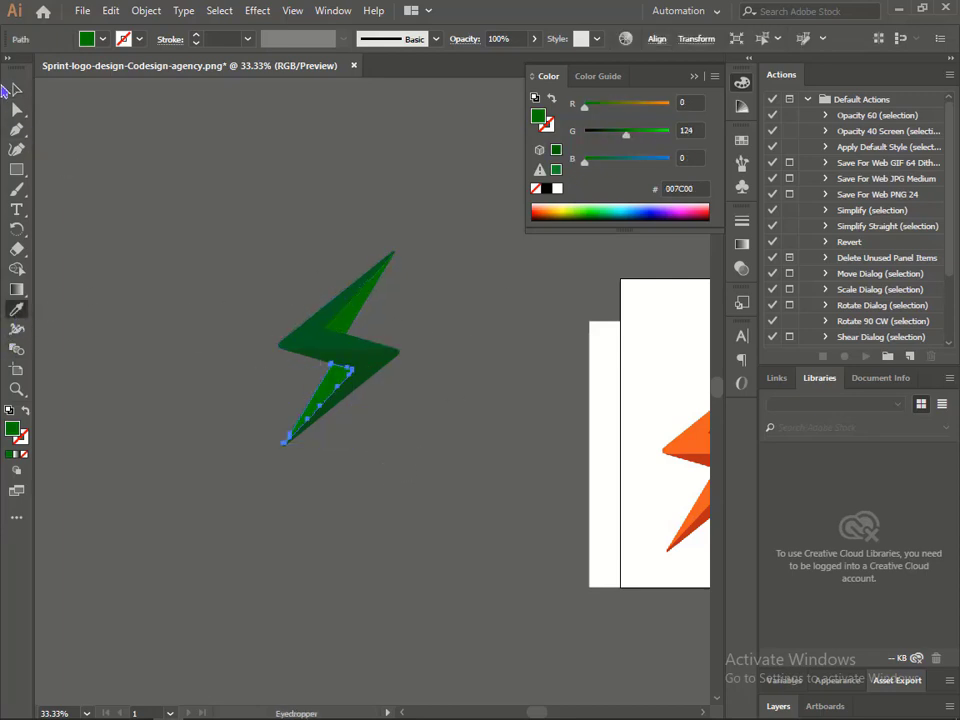
{"action": "left_click", "coordinate": [568, 463]}
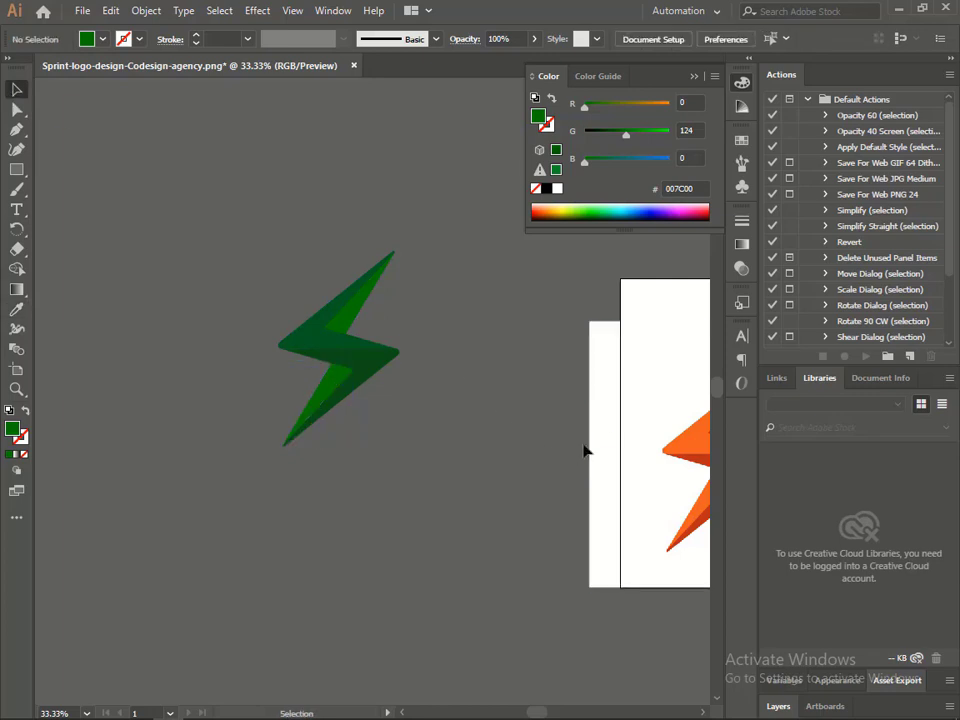
{"action": "left_click_drag", "start_coordinate": [585, 450], "coordinate": [392, 471]}
Drag the original orange bolt image next to the green bolt.
{"action": "mouse_move", "coordinate": [507, 520]}
{"action": "left_mouse_down"}
{"action": "mouse_move", "coordinate": [370, 455]}
{"action": "mouse_move", "coordinate": [585, 452]}
{"action": "left_mouse_up"}
{"action": "left_click_drag", "start_coordinate": [534, 308], "coordinate": [538, 443]}
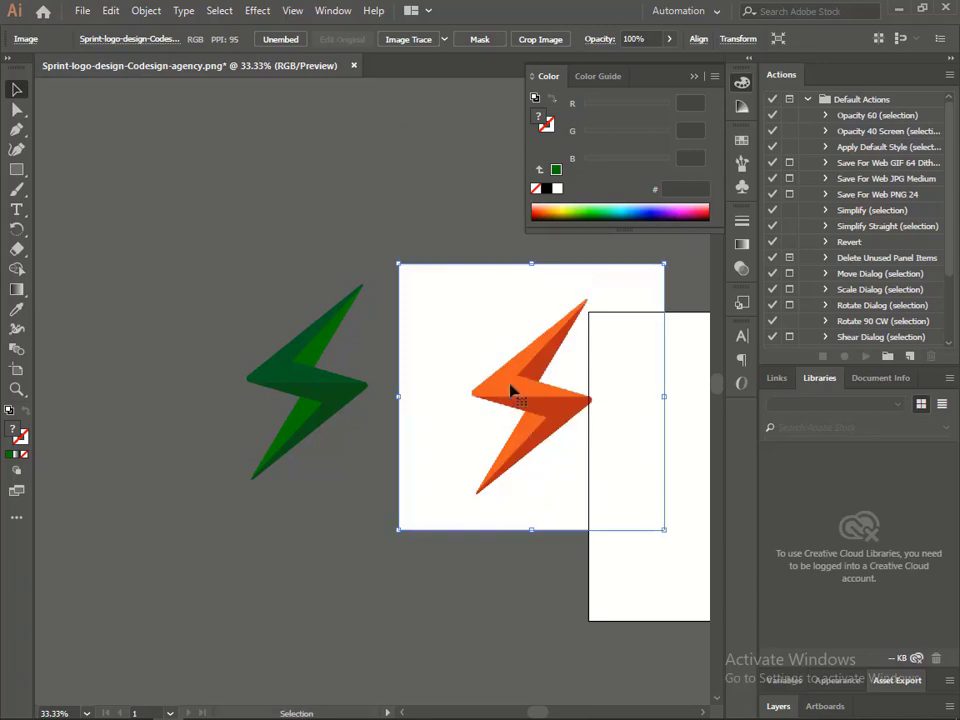
{"action": "right_click", "coordinate": [445, 222]}
{"action": "left_click", "coordinate": [422, 193]}
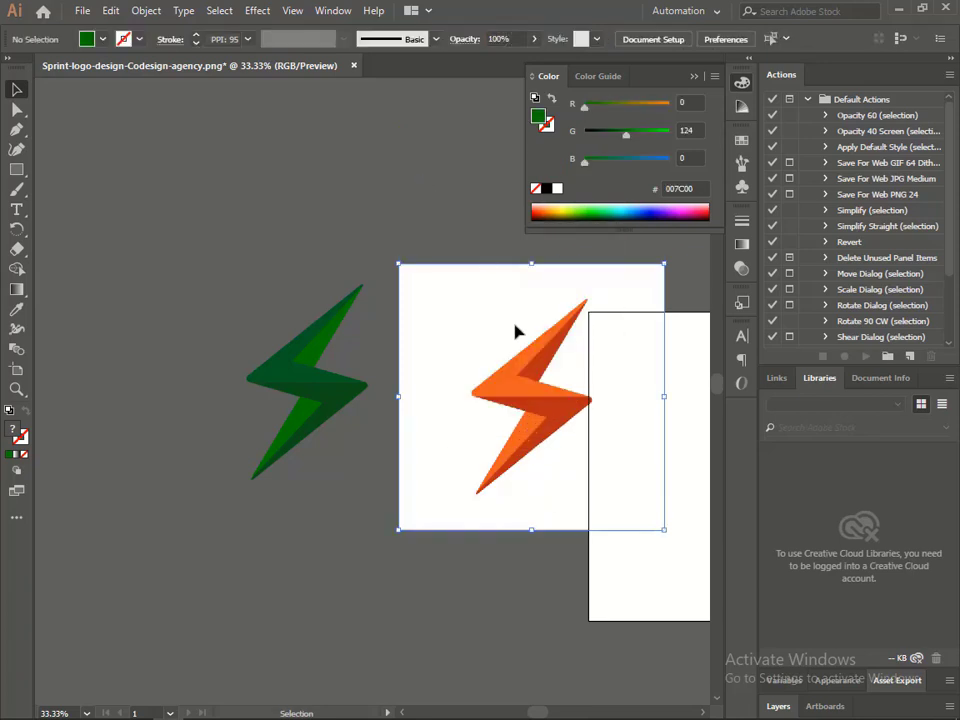
{"action": "left_click_drag", "start_coordinate": [516, 331], "coordinate": [549, 290]}
{"action": "mouse_move", "coordinate": [336, 398]}
{"action": "left_mouse_down"}
{"action": "mouse_move", "coordinate": [352, 460]}
{"action": "mouse_move", "coordinate": [326, 412]}
{"action": "left_mouse_up"}
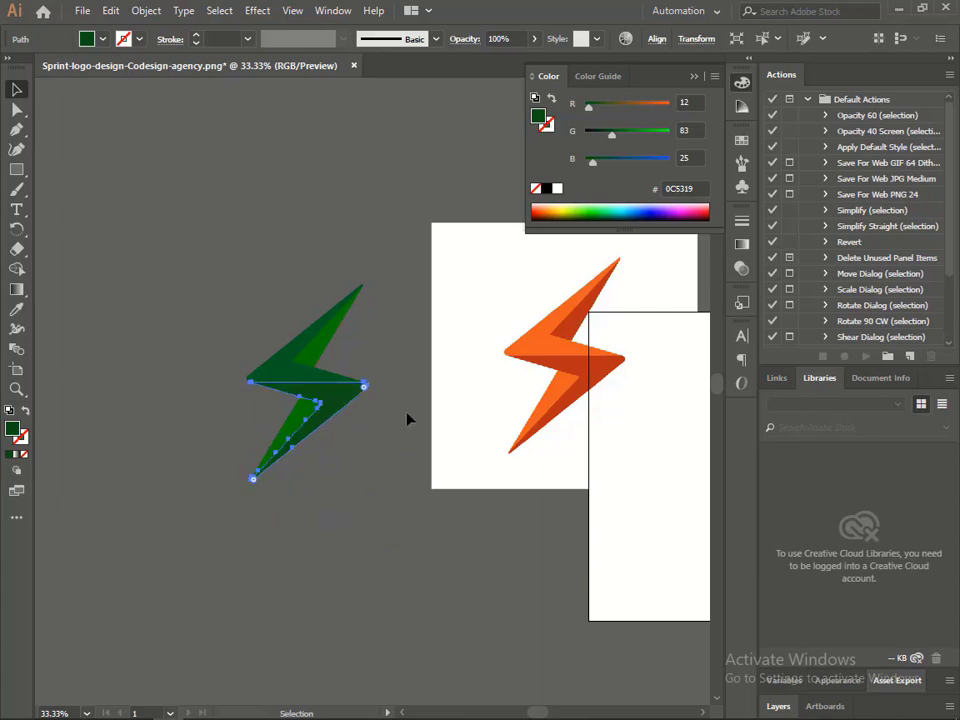
Frame both bolts and raise the original image higher beside the green bolt.
{"action": "left_click", "coordinate": [394, 360]}
{"action": "left_click", "coordinate": [296, 384]}
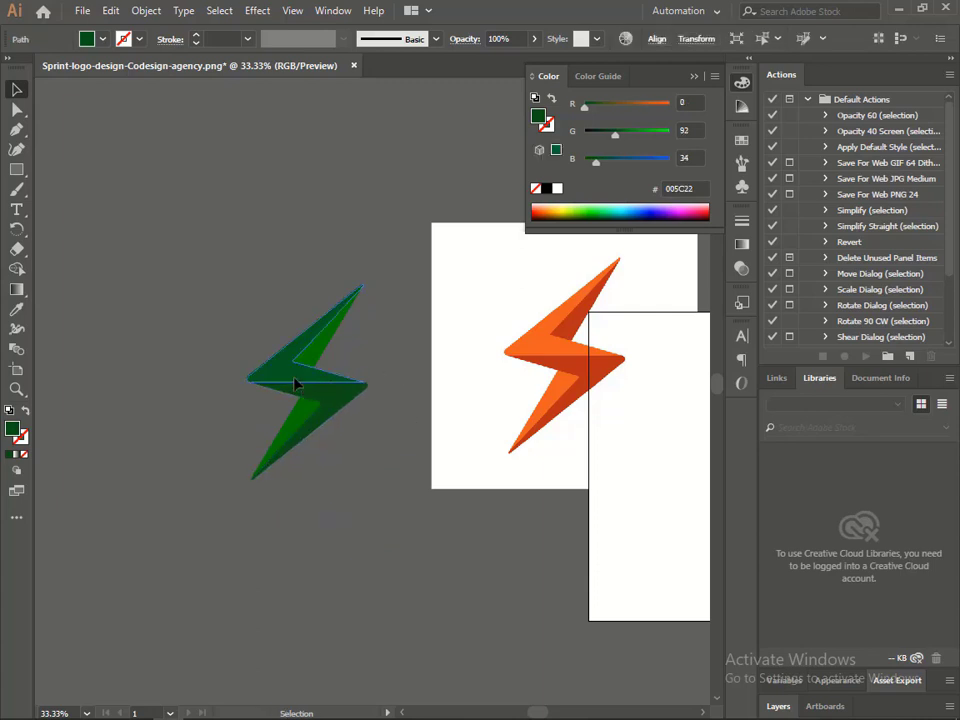
{"action": "left_click", "coordinate": [383, 470]}
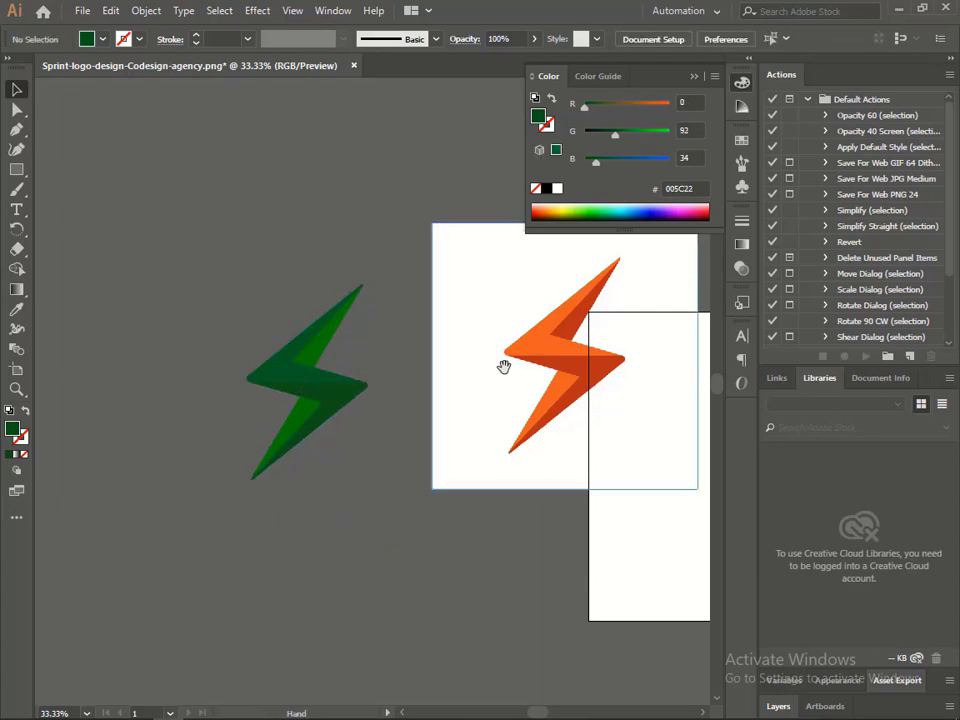
{"action": "left_click_drag", "start_coordinate": [503, 364], "coordinate": [407, 399]}
{"action": "left_click_drag", "start_coordinate": [476, 388], "coordinate": [457, 308]}
{"action": "left_click_drag", "start_coordinate": [274, 514], "coordinate": [355, 510]}
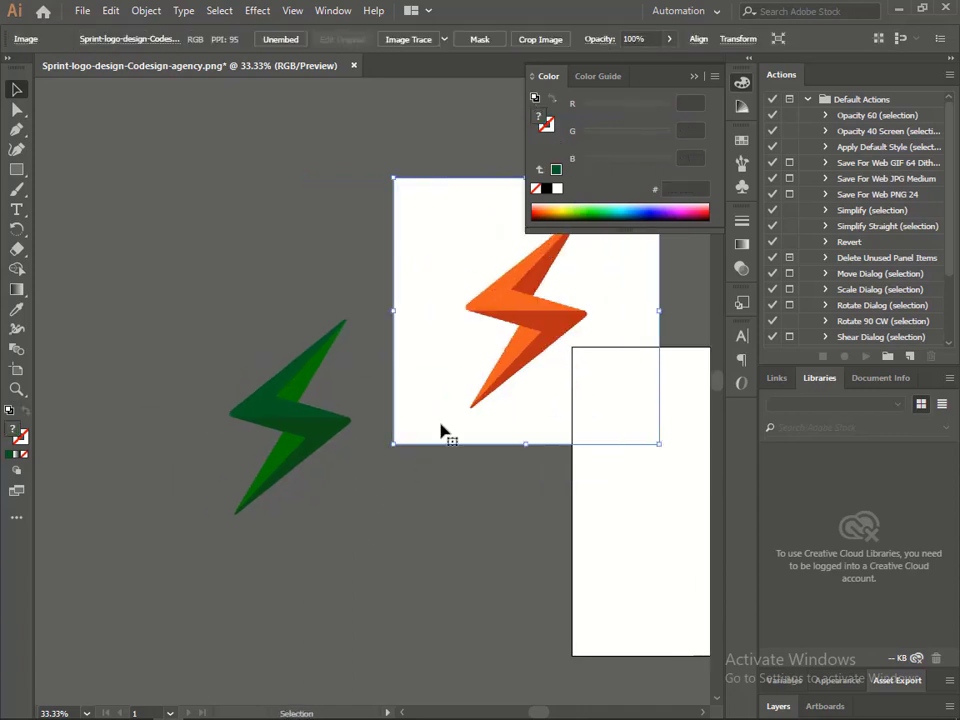